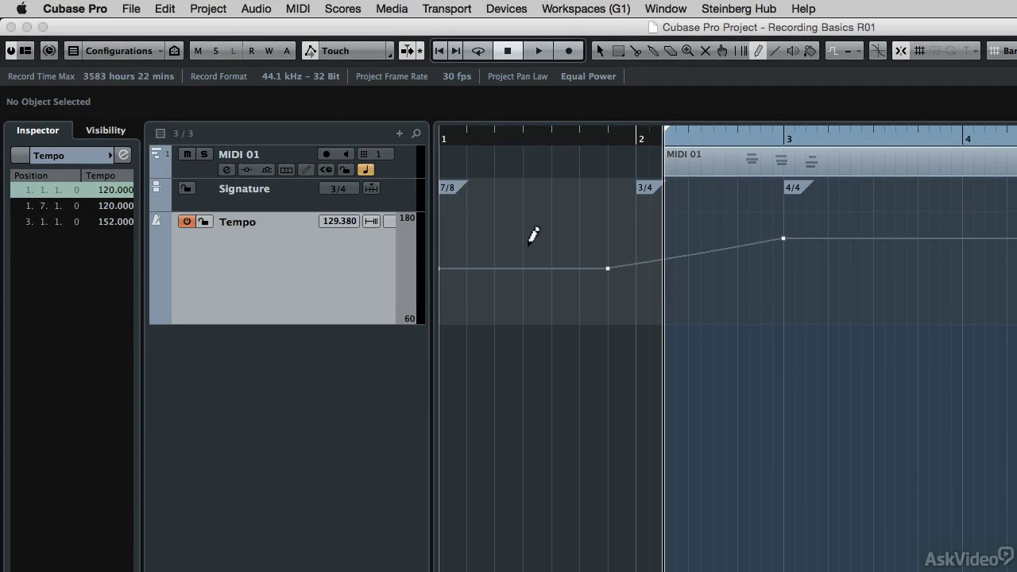
In Edit History, undo every edit after step 4 'Record', leaving only the MIDI 01 track.
left_click(178, 16)
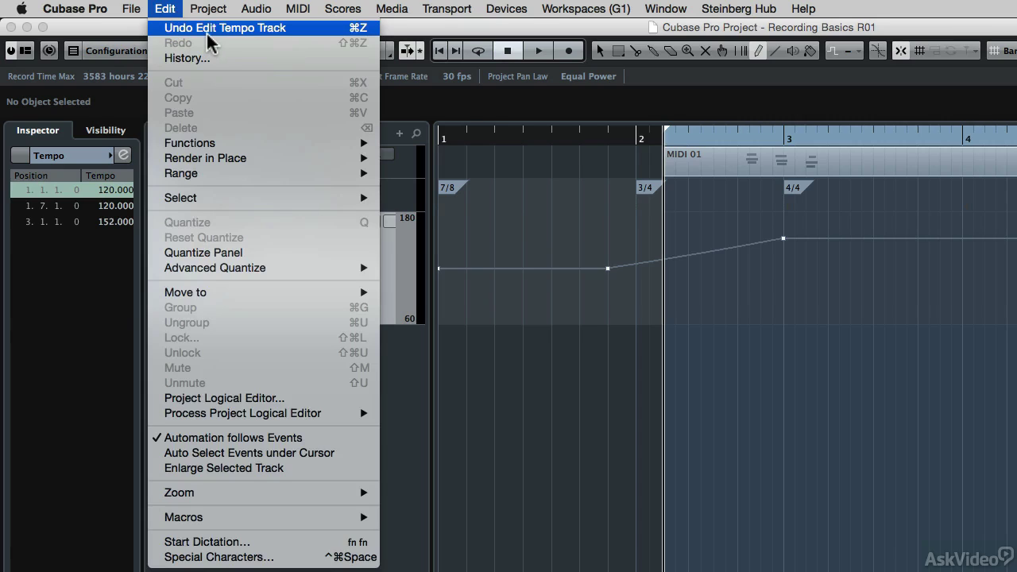
left_click(194, 58)
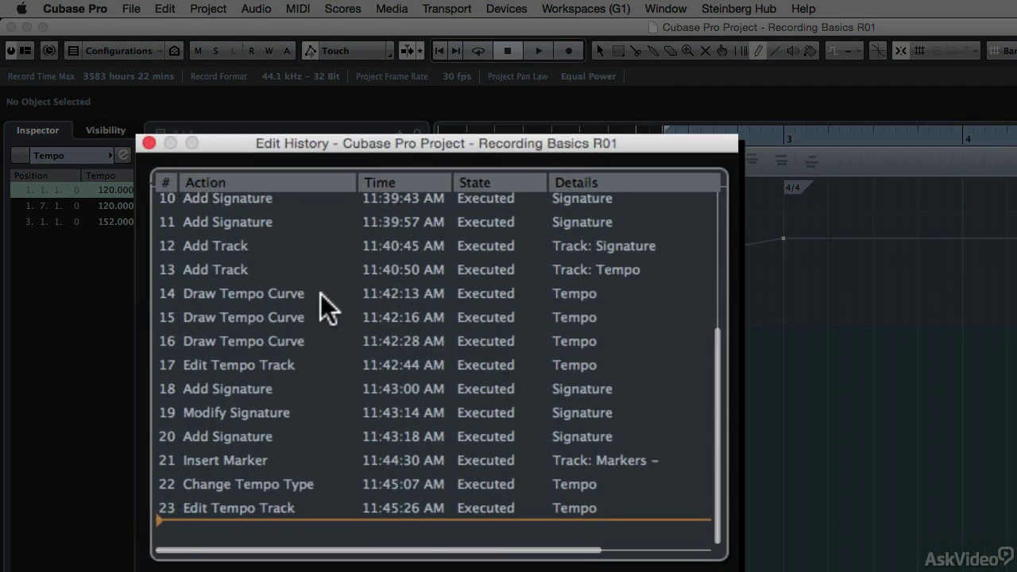
scroll(360, 314, "up", 5)
scroll(336, 351, "down", 5)
scroll(336, 351, "up", 3)
scroll(336, 361, "up", 2)
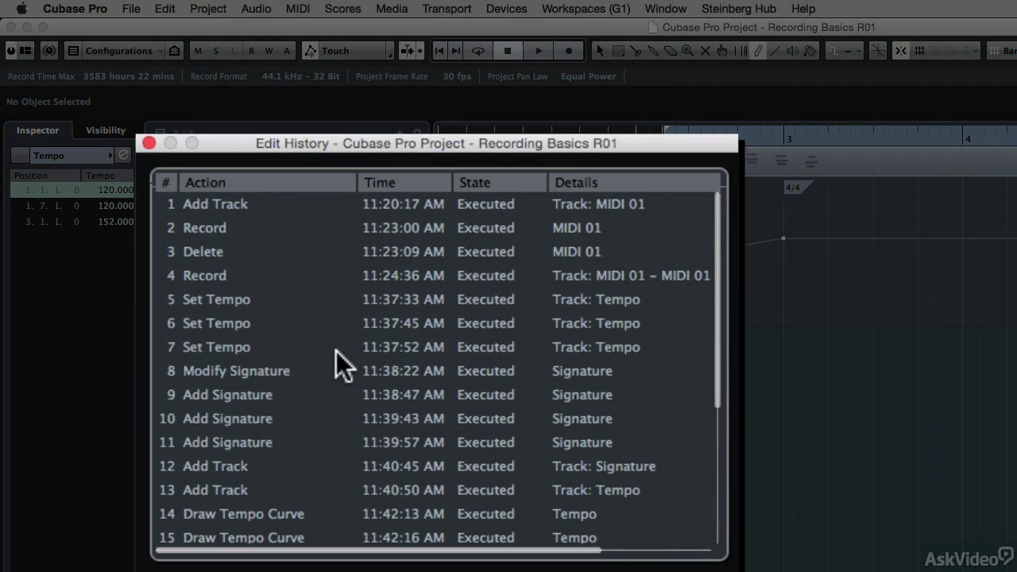
left_click(198, 279)
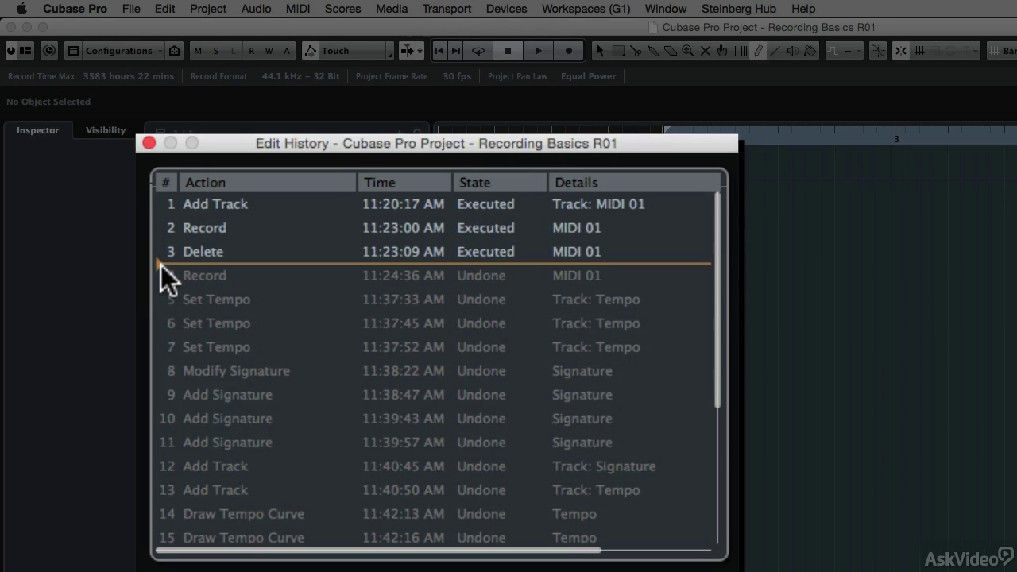
left_click_drag(161, 264, 161, 287)
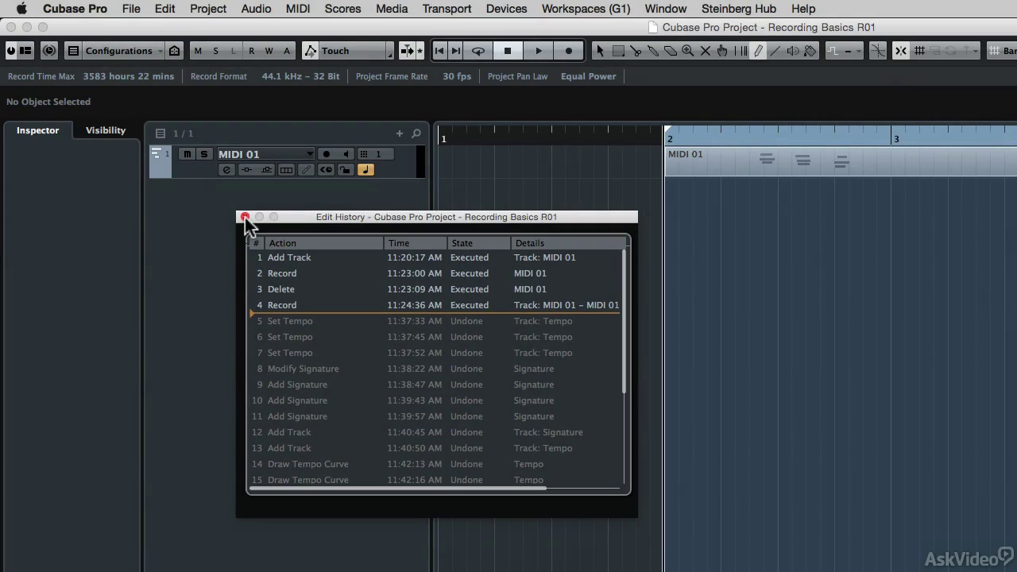
Close the Edit History, add an Arranger track and move it above MIDI 01.
left_click(244, 217)
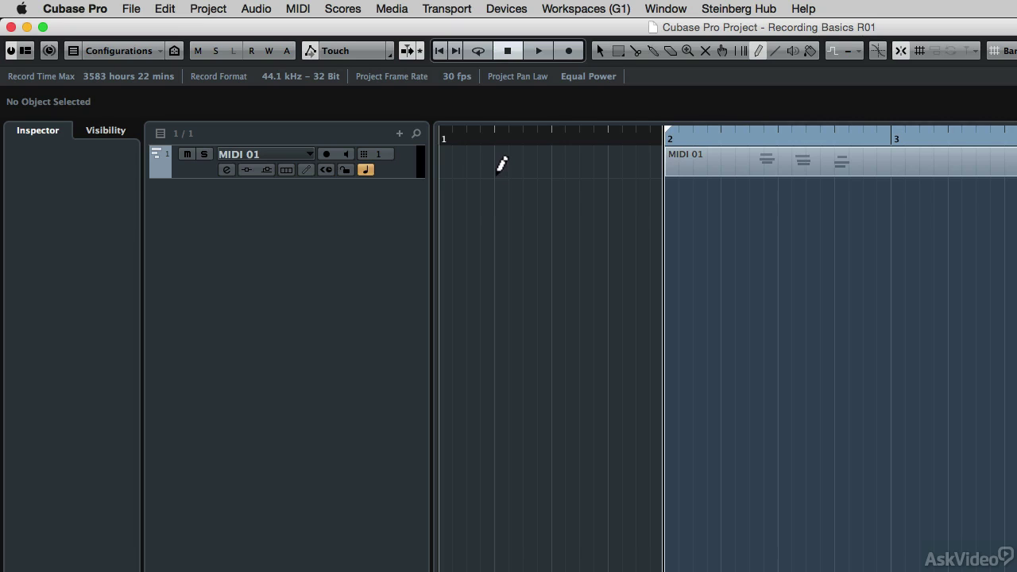
left_click(399, 133)
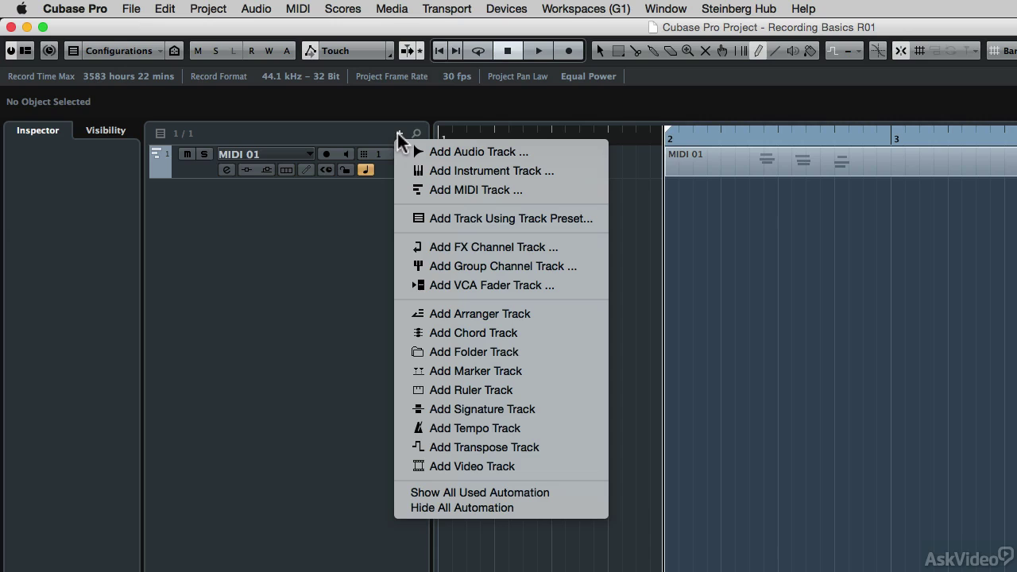
left_click(557, 315)
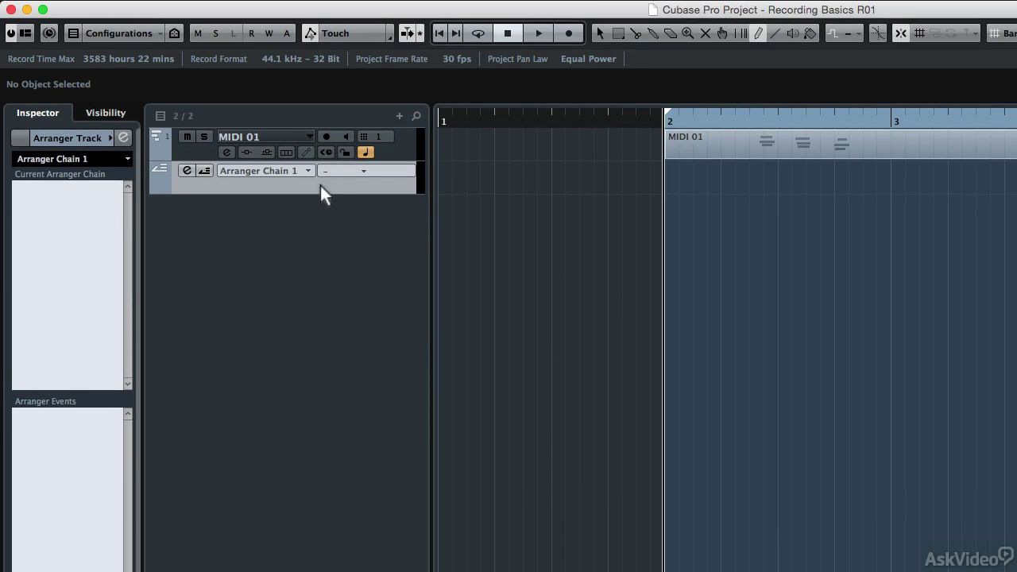
left_click_drag(321, 185, 318, 148)
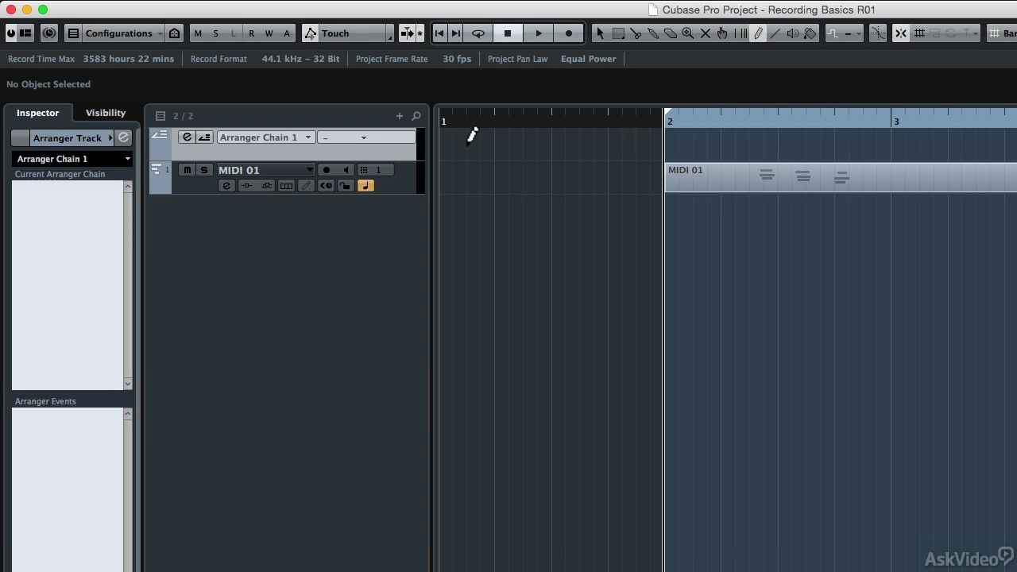
Zoom out and draw a four-bar arranger event A from bar 1 to bar 5.
key("g")
key("g")
key("g")
key("g")
key("g")
key("g")
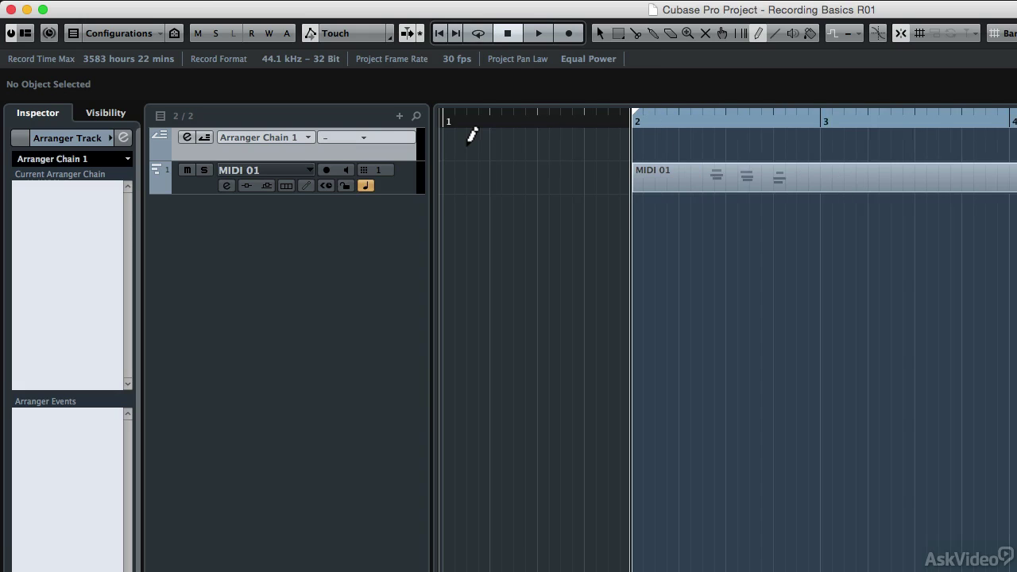
key("g")
key("g")
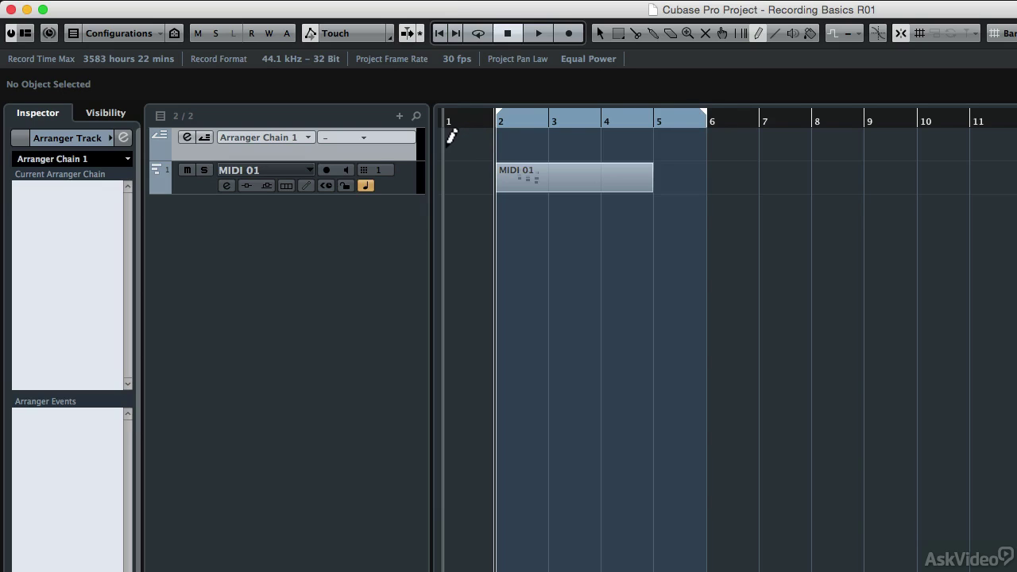
left_click_drag(448, 146, 639, 148)
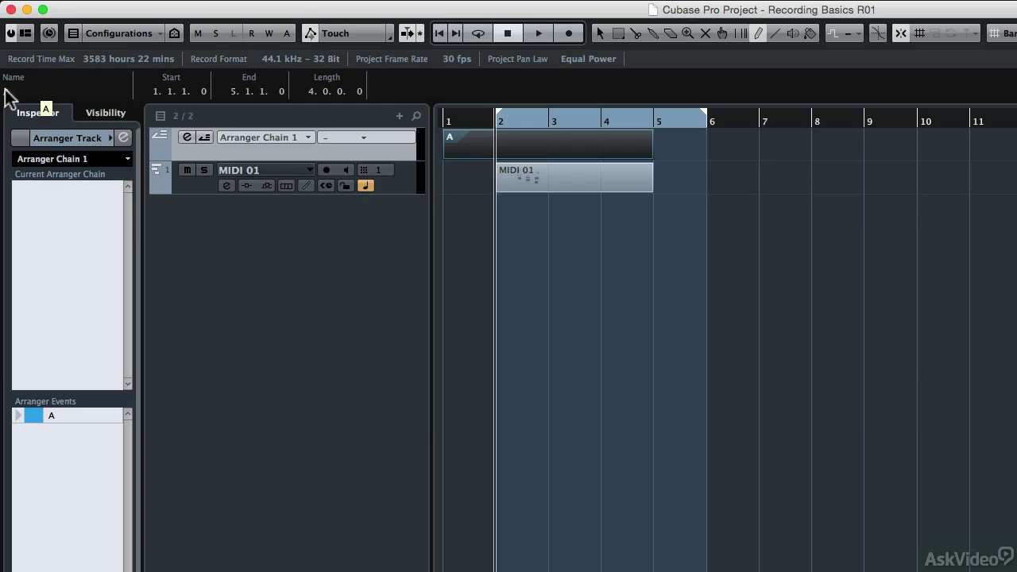
Rename the first arranger event from A to 'I 1.1' in the Info Line.
left_click(24, 34)
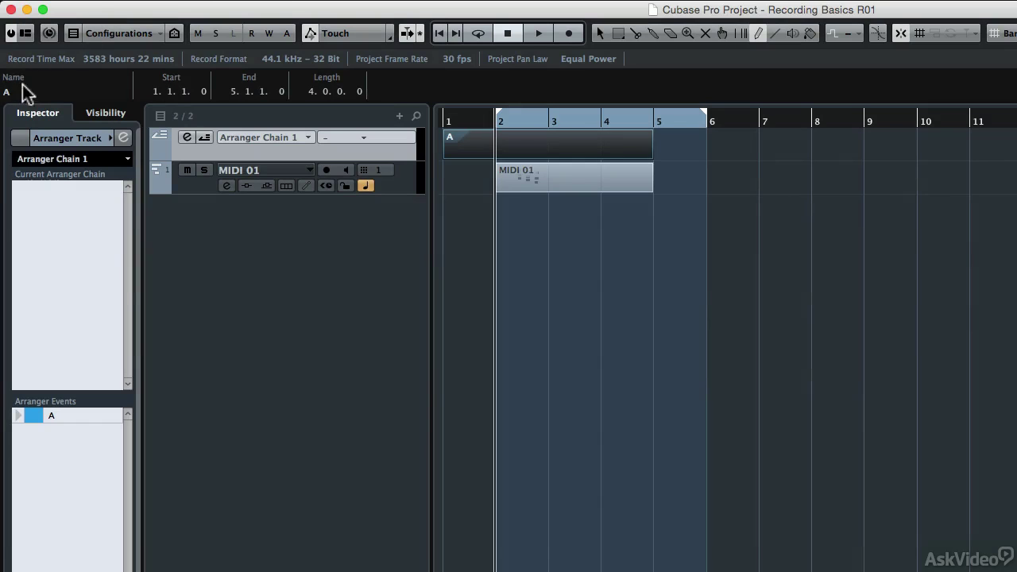
left_click(20, 92)
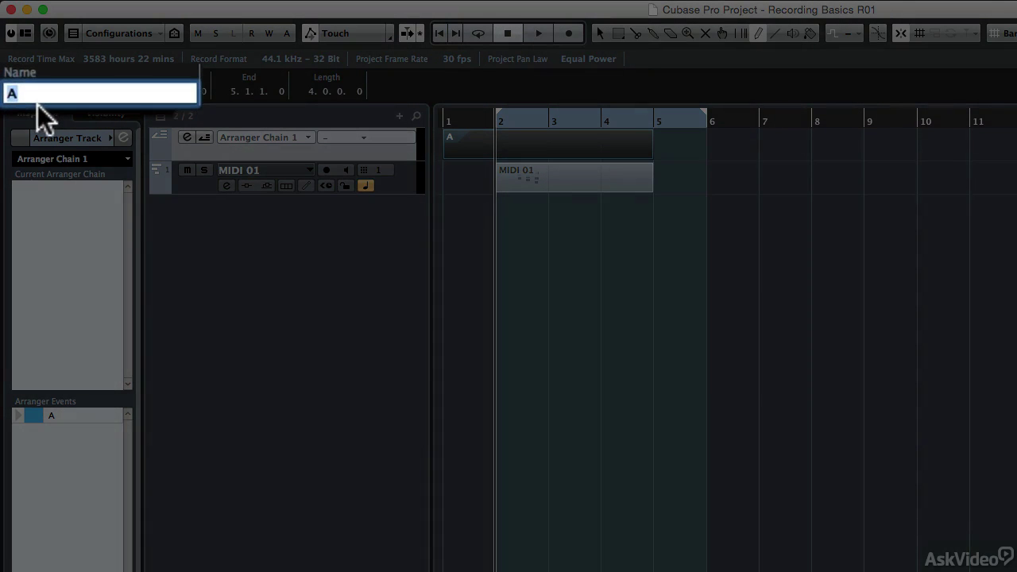
key("BackSpace")
type("I 1.1")
key("Return")
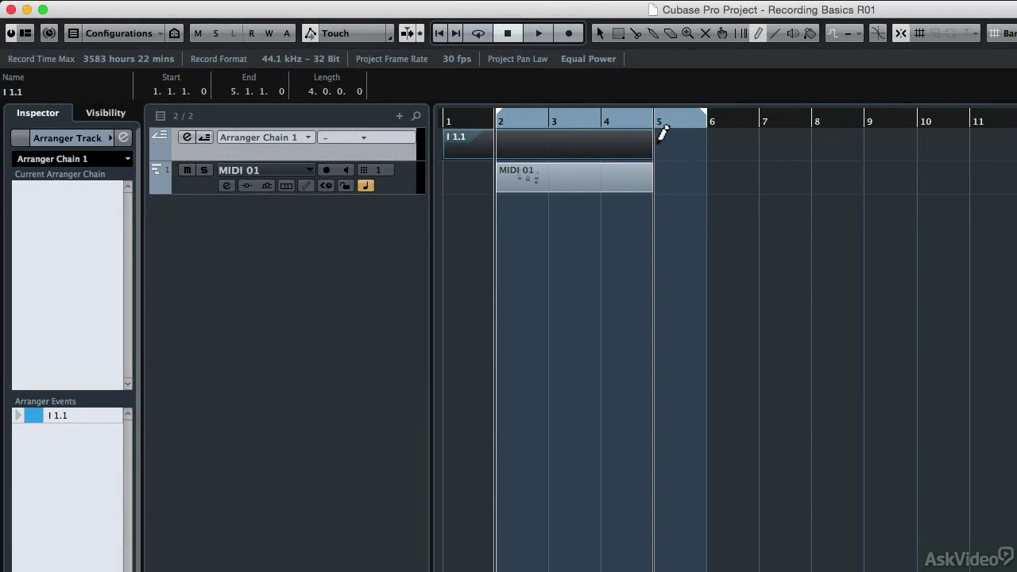
Draw an arranger event from bar 5 to bar 9 and name it 'I 1.2'.
left_click_drag(661, 137, 845, 137)
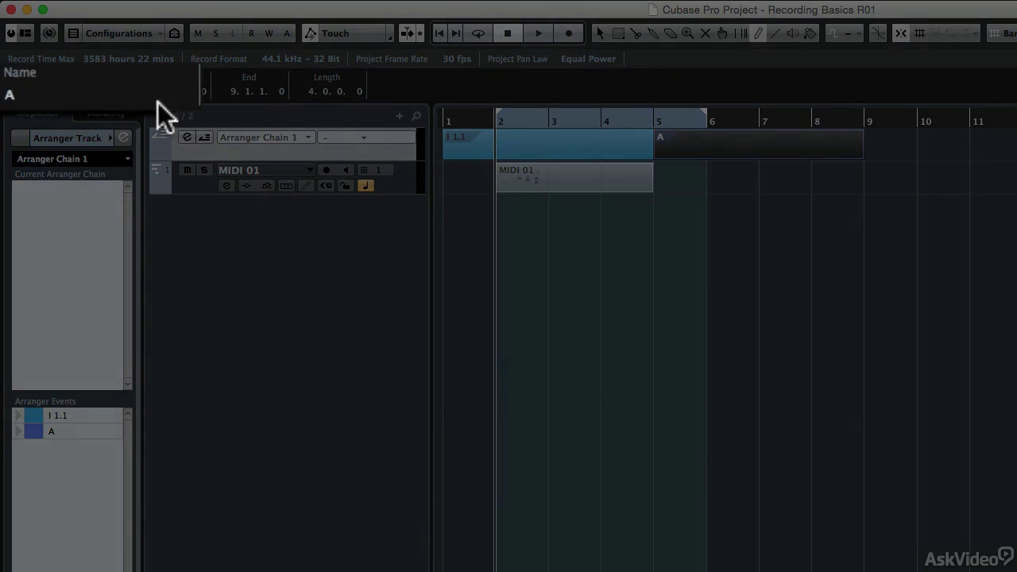
left_click(52, 93)
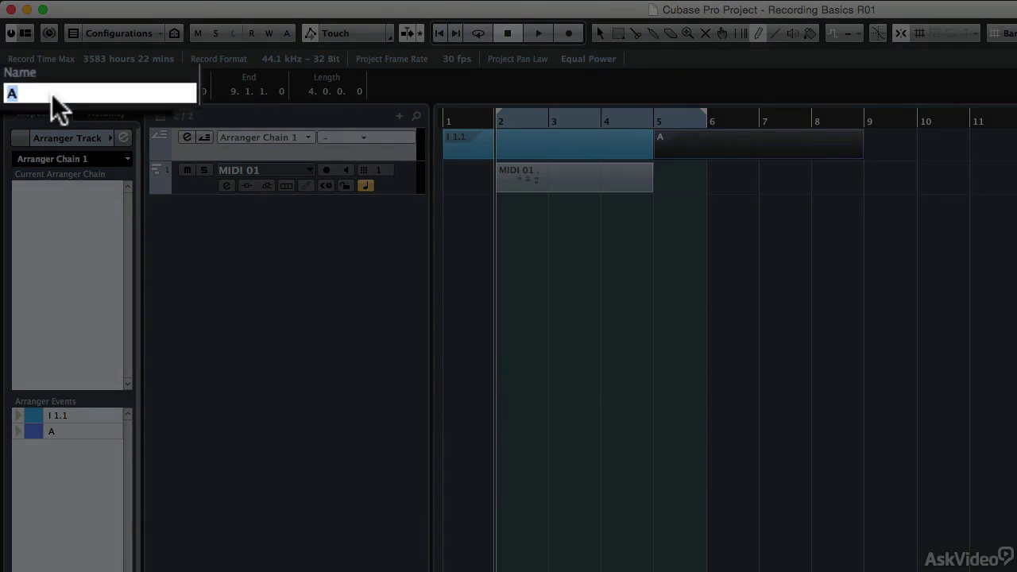
type("I 1.2")
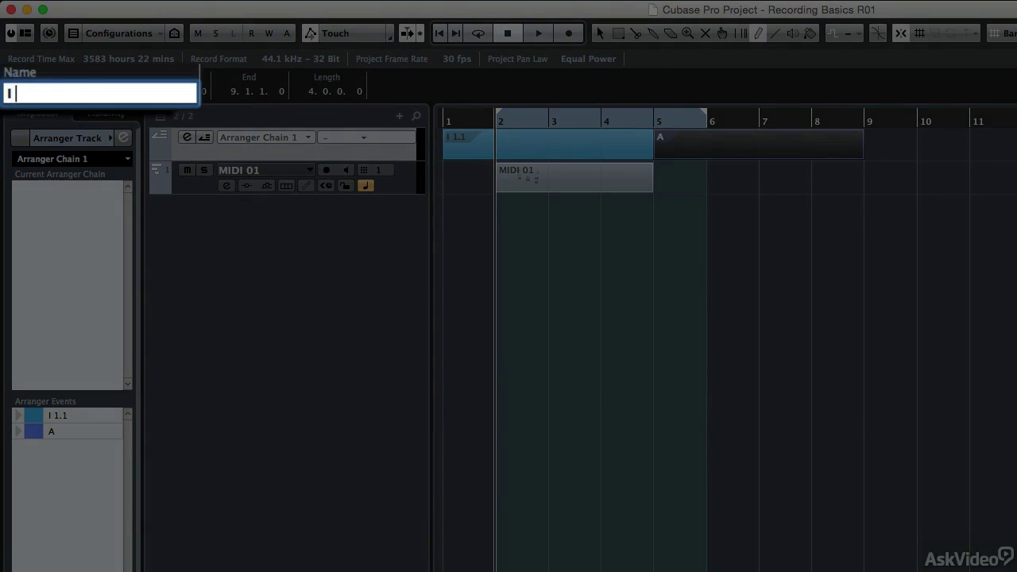
key("Return")
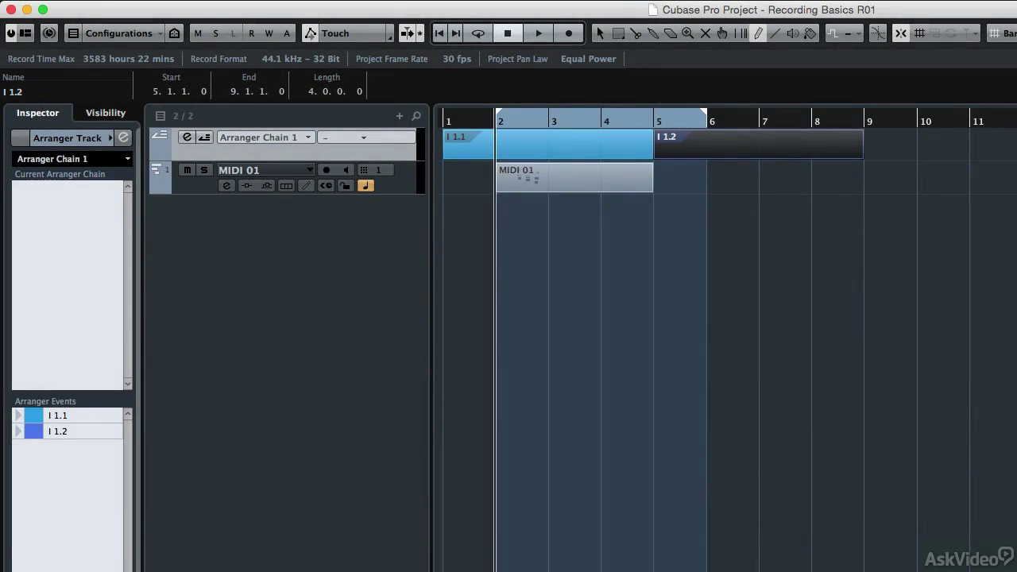
left_click(792, 33)
key("8")
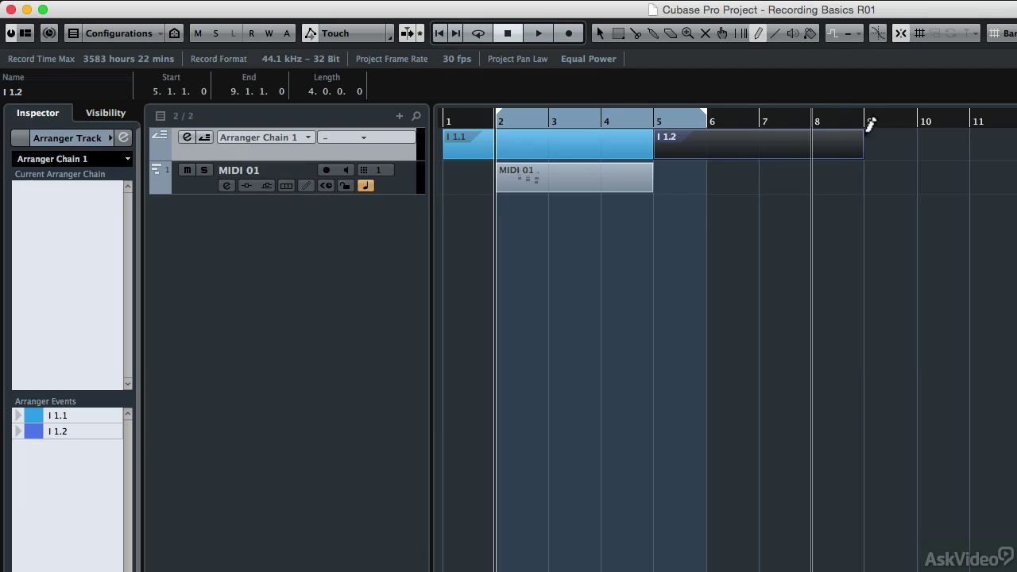
Draw an eight-bar arranger event from bar 9 to bar 17 and name it 'V 1.1'.
left_click_drag(872, 131, 1016, 131)
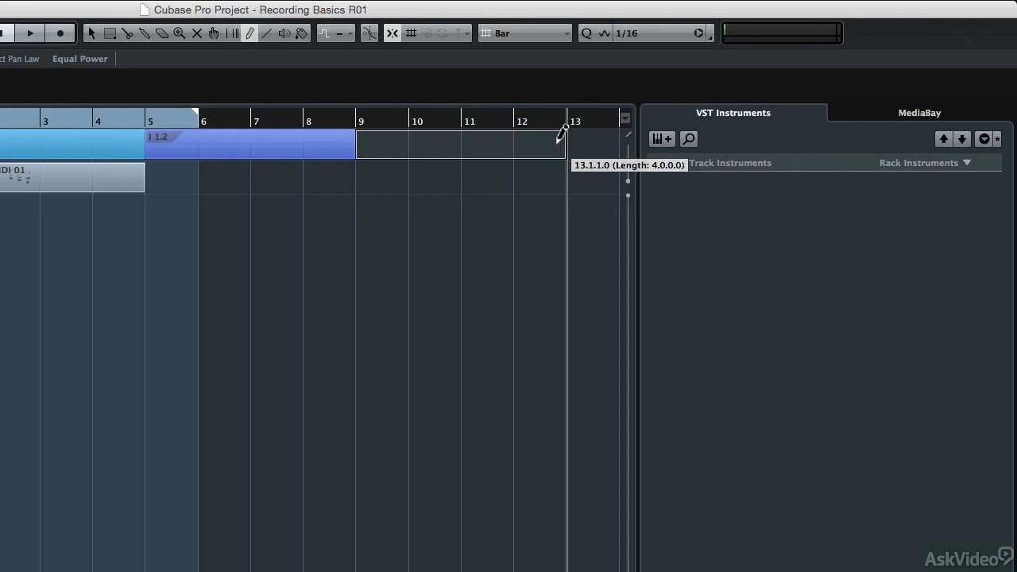
left_click_drag(616, 135, 598, 139)
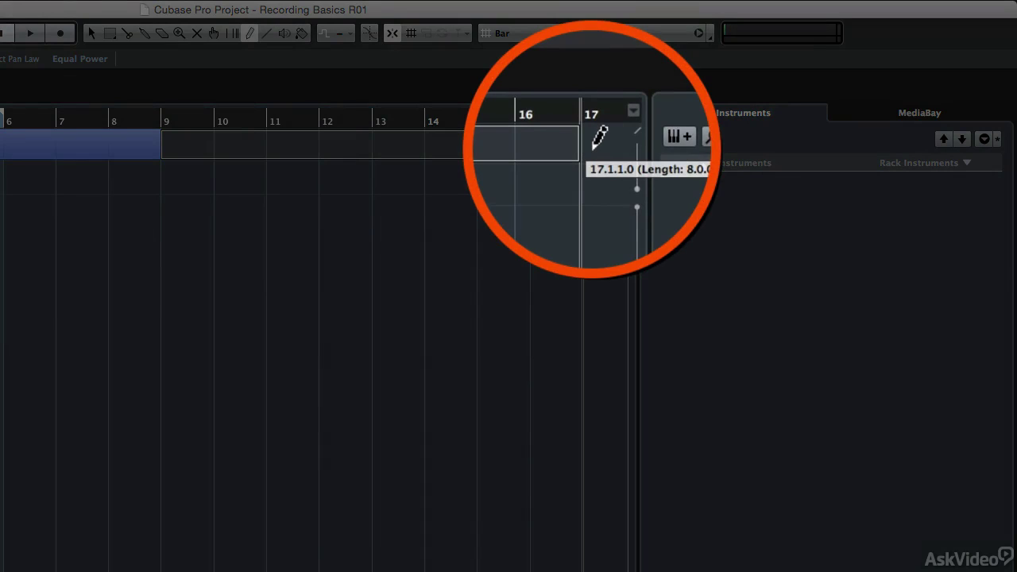
left_click_drag(598, 140, 597, 137)
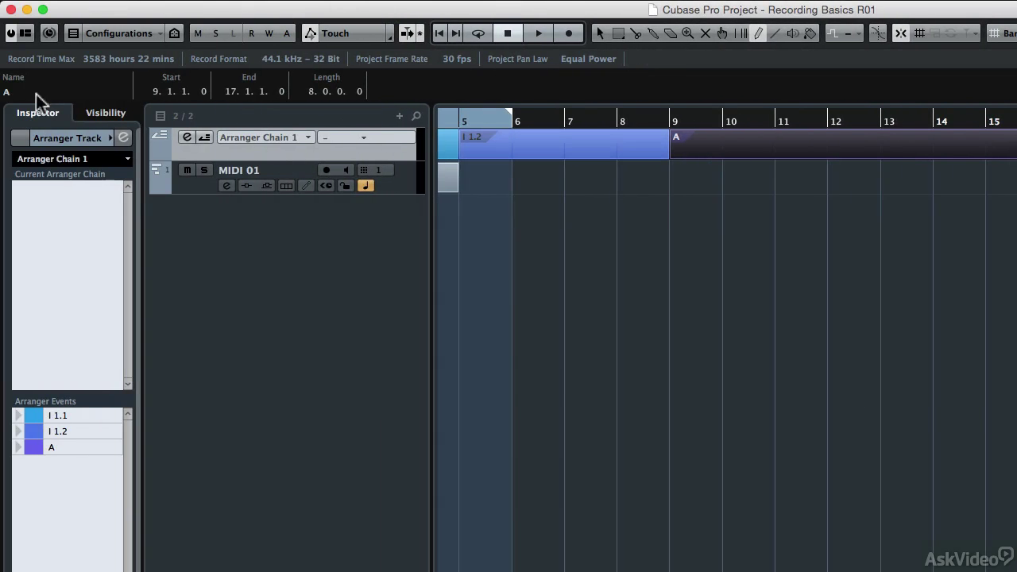
left_click(36, 91)
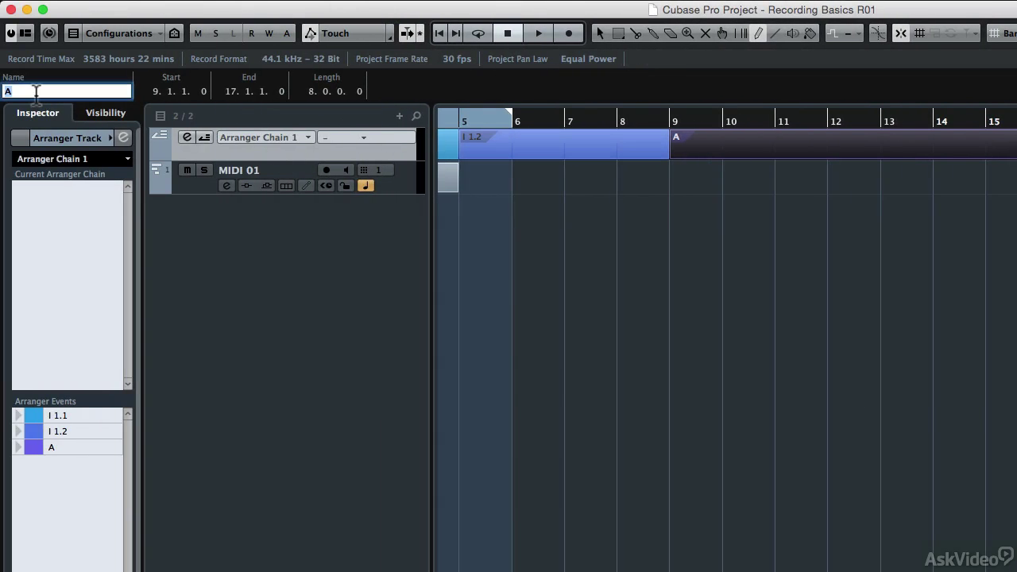
type("V 1.1")
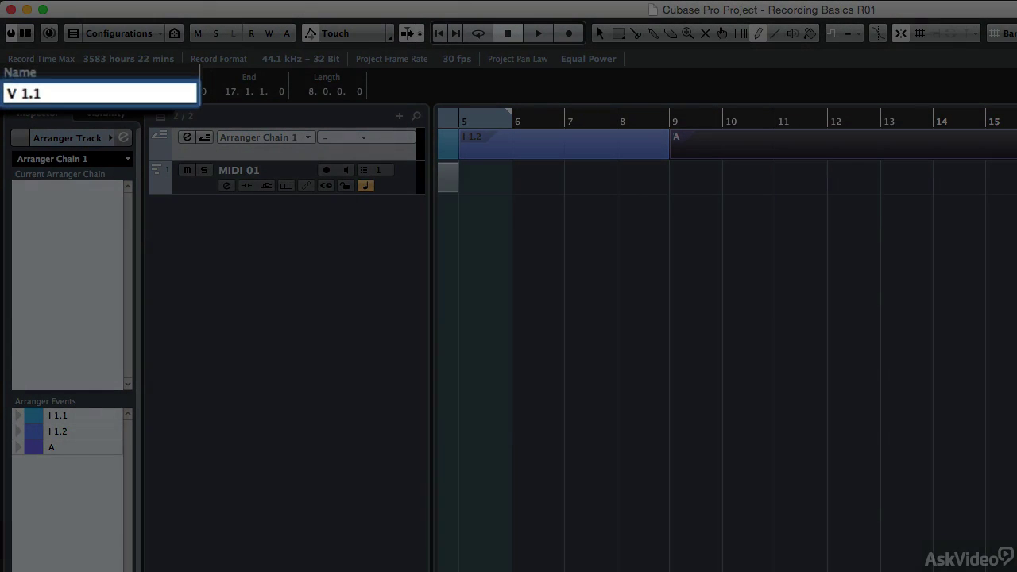
key("Return")
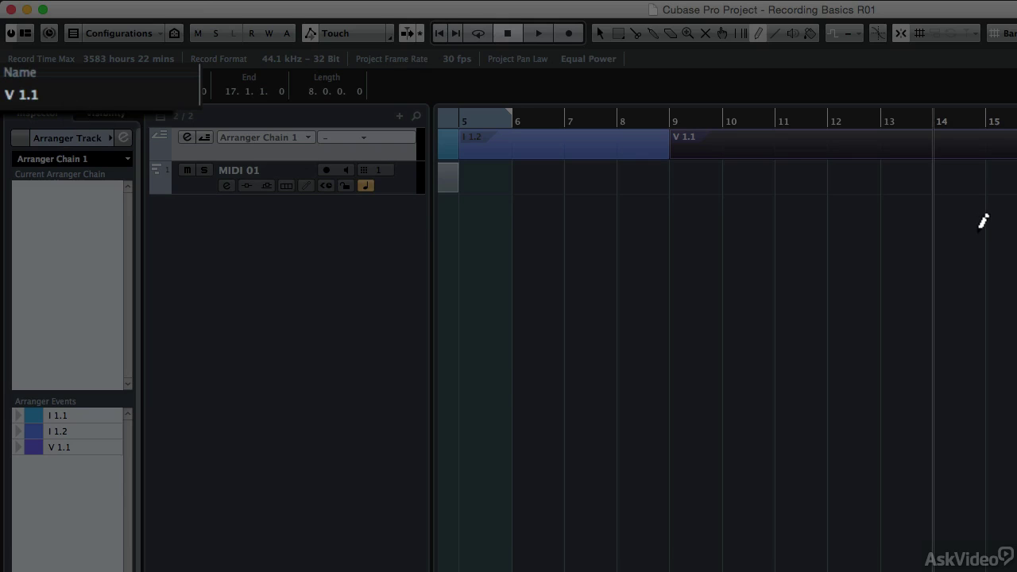
scroll(983, 220, "right", 8)
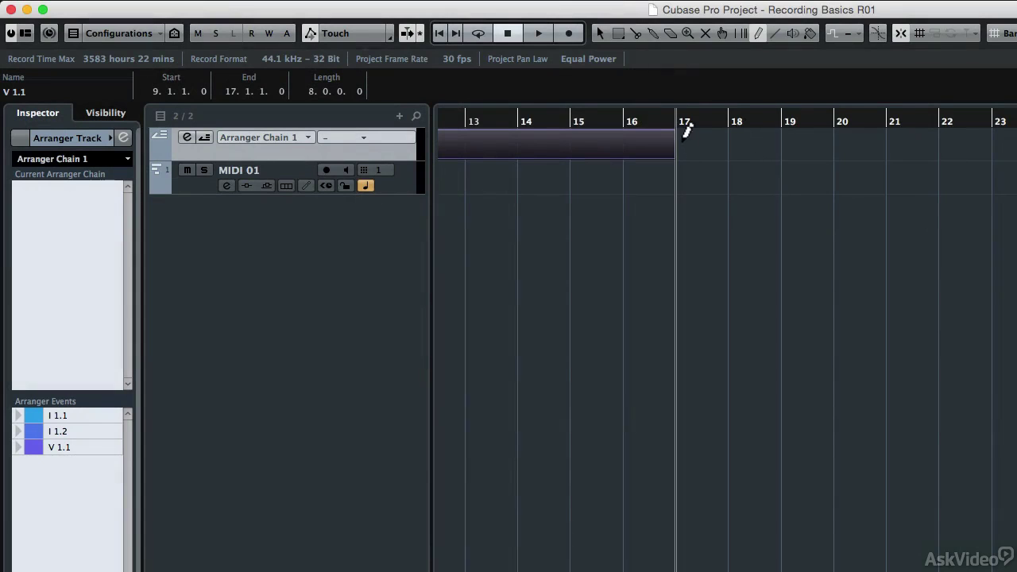
Draw an arranger event spanning bars 17 to 25 and name it 'C 1.1'.
left_click_drag(682, 131, 1016, 132)
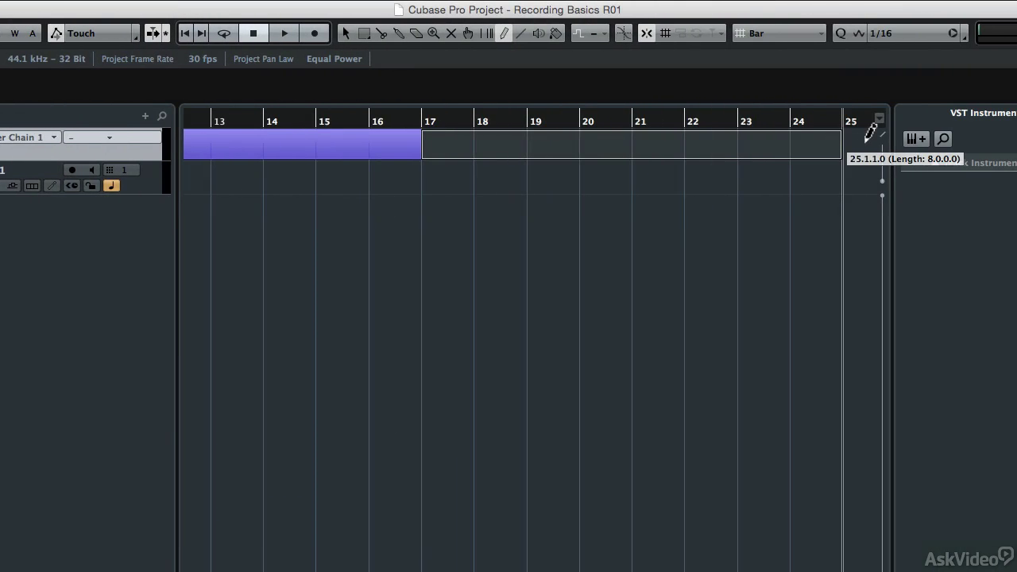
left_click_drag(870, 133, 873, 132)
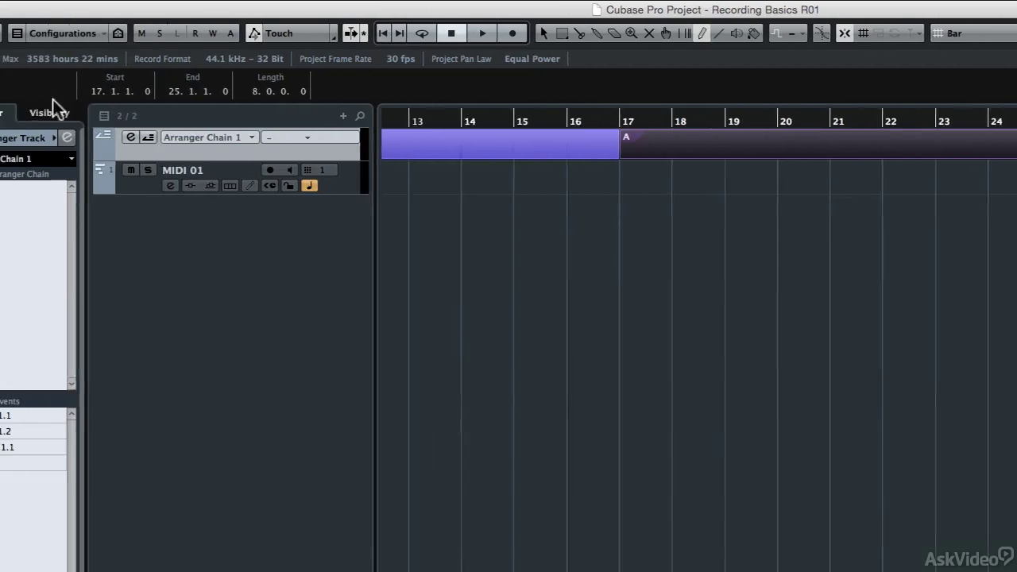
left_click(61, 90)
type("C")
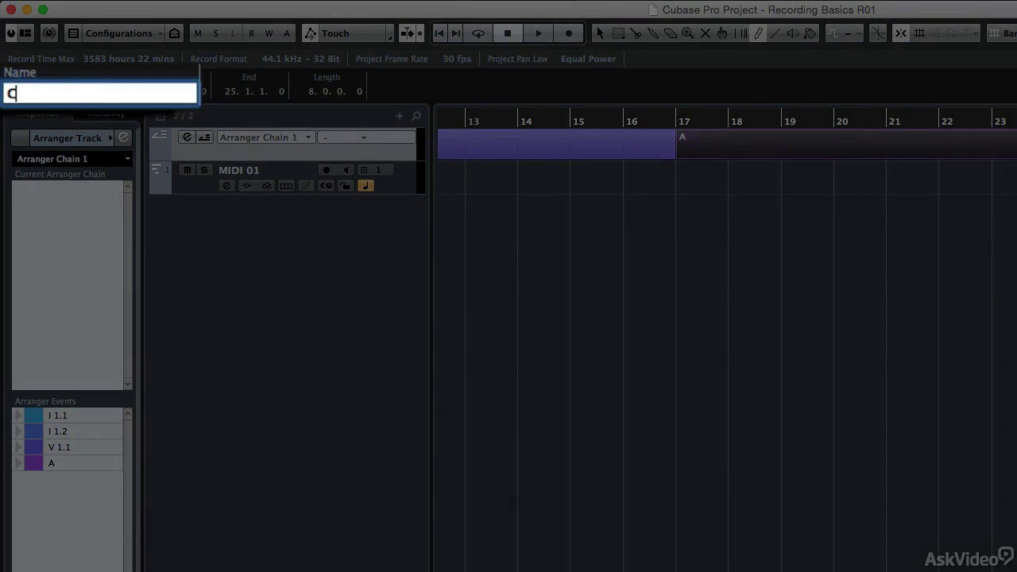
type(" 1.1.")
key("Return")
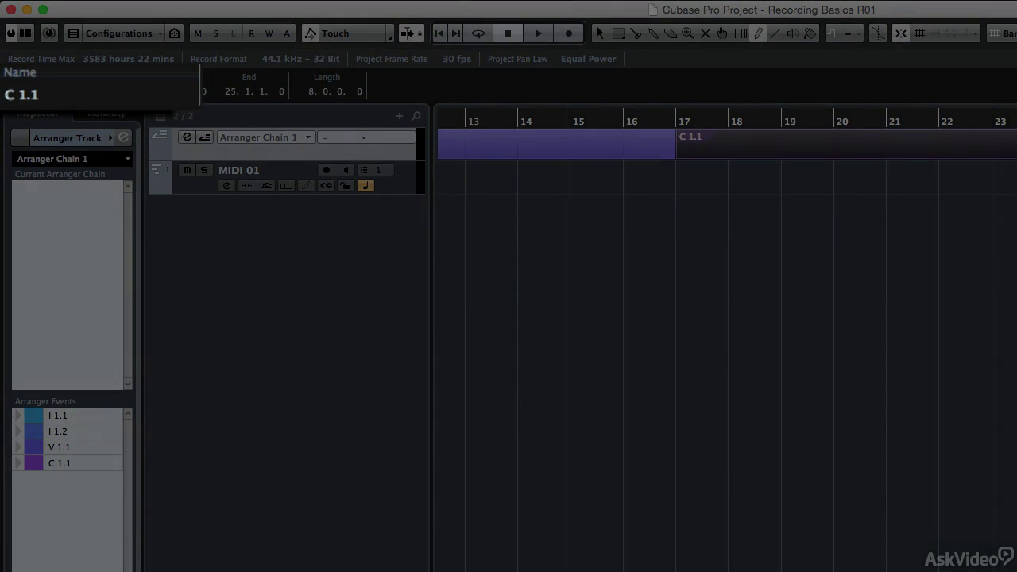
Draw an empty MIDI part on MIDI 01 from about bar 2 to bar 5.
key("g")
key("g")
key("g")
key("g")
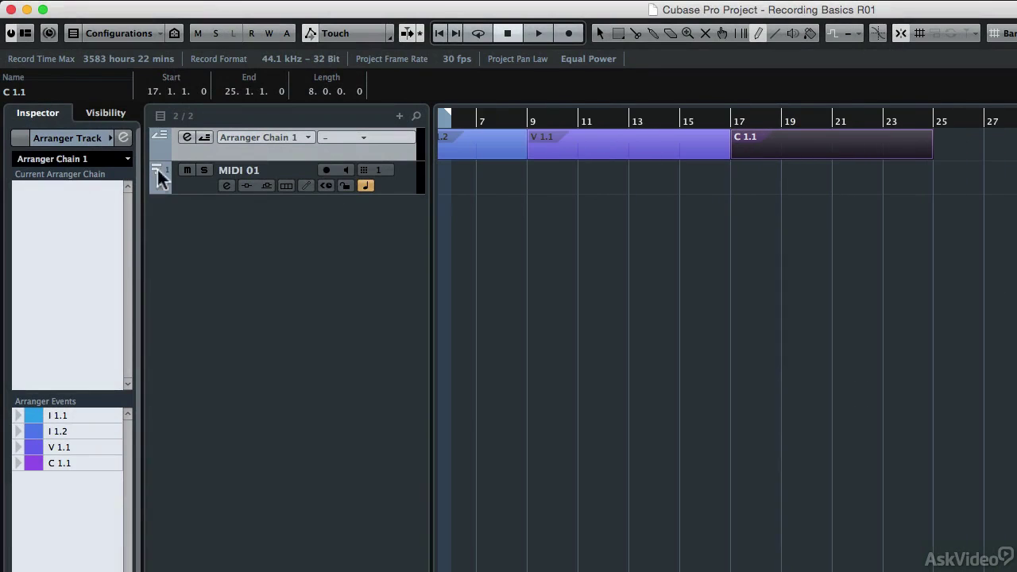
left_click_drag(538, 167, 552, 167)
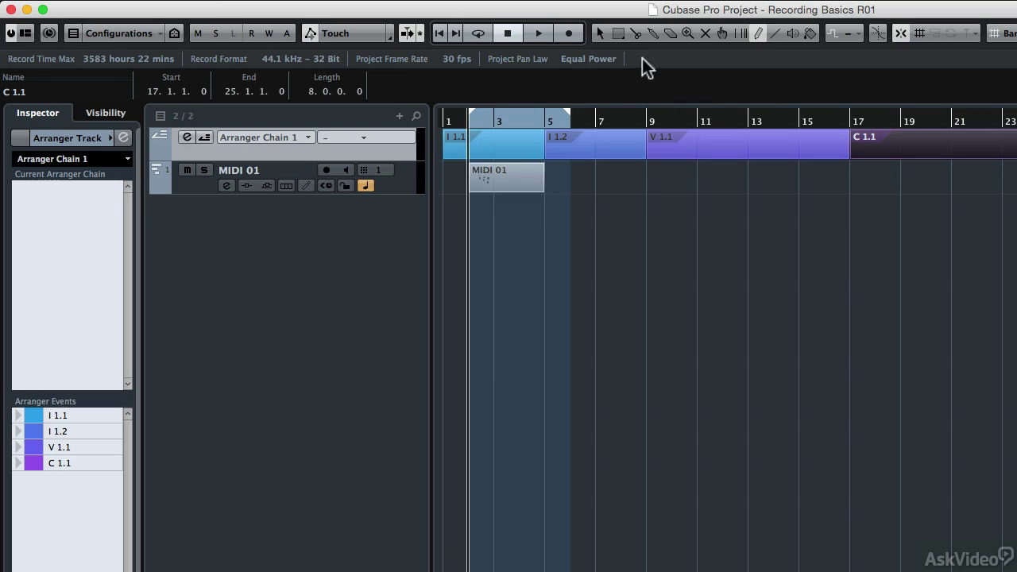
With Object Selection, set the locators to the I 1.1 event, bars 1 to 5.
left_click(602, 37)
left_click(684, 150)
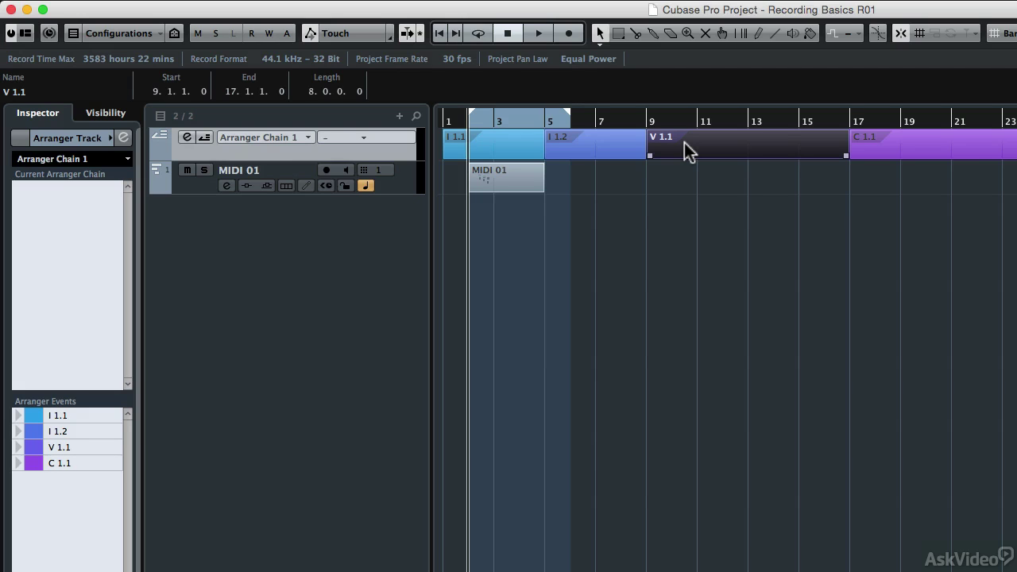
key("p")
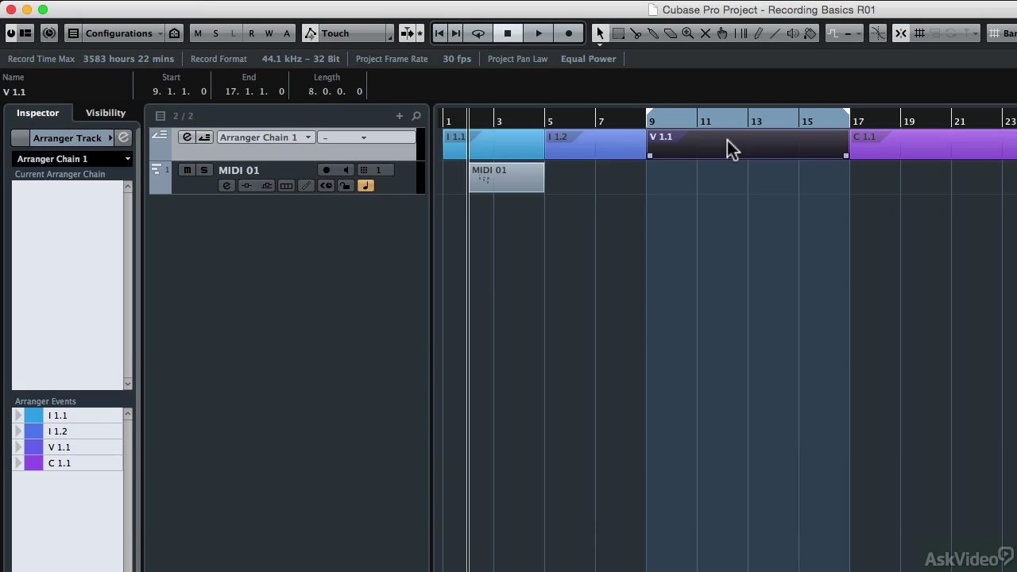
left_click(488, 143)
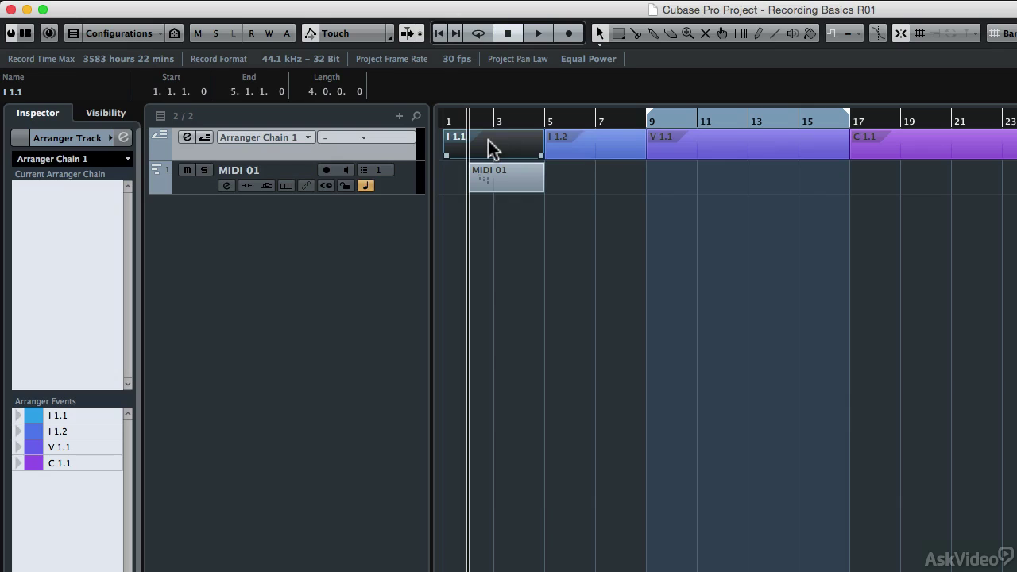
key("p")
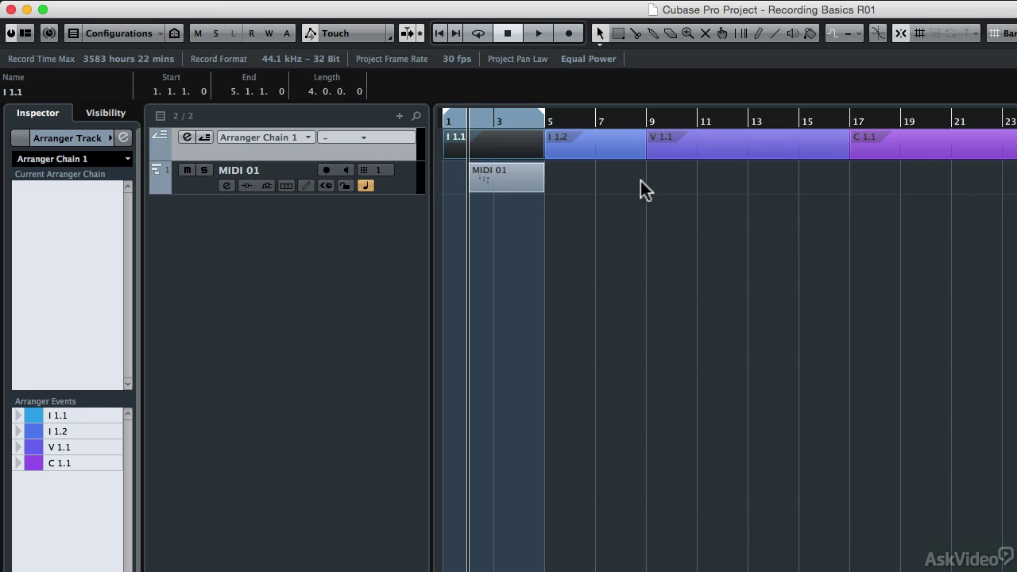
Draw one-bar arranger events A, B and C at bars 27, 28 and 29.
scroll(640, 180, "right", 10)
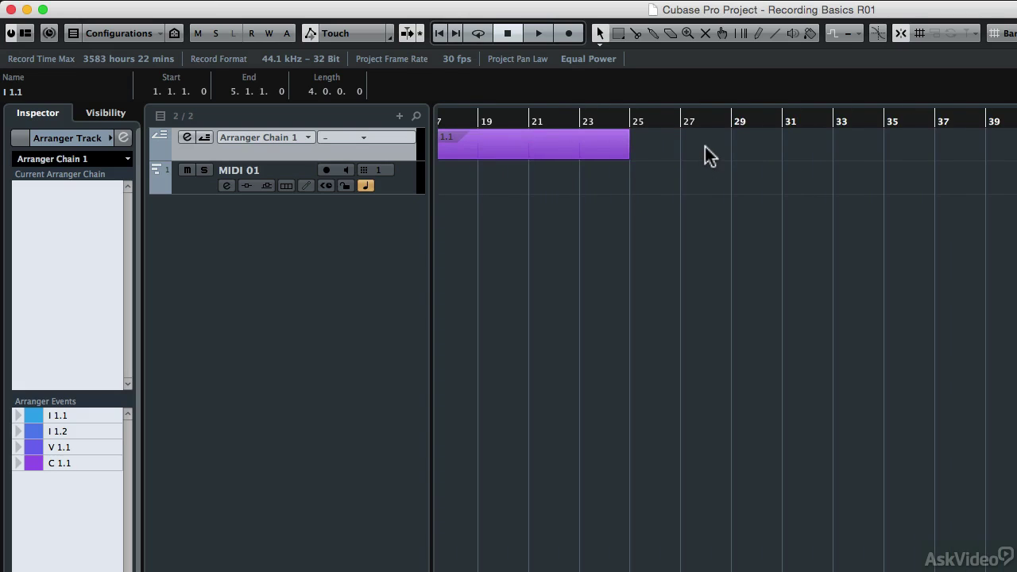
key("h")
key("h")
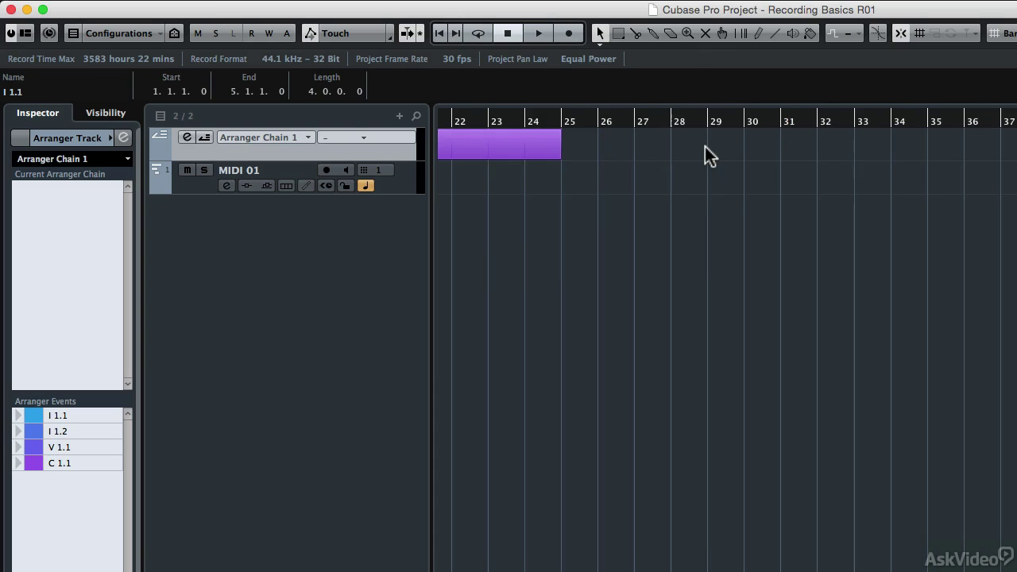
key("h")
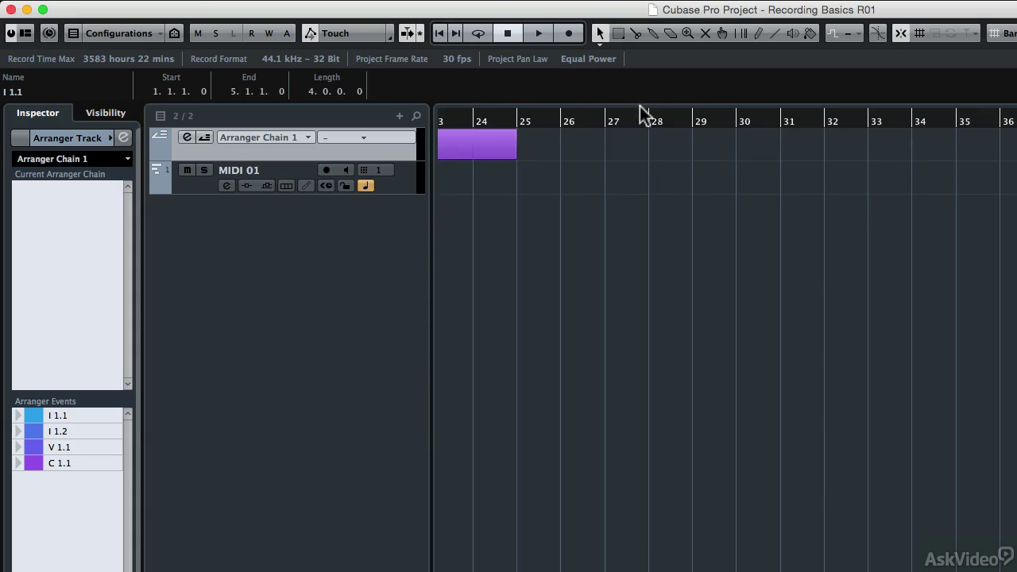
right_click(608, 155)
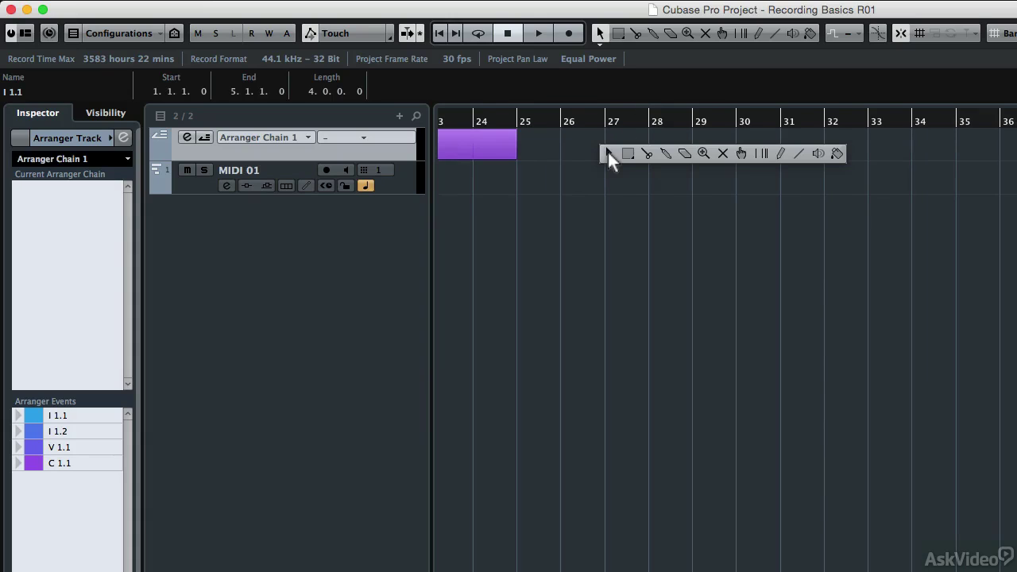
left_click(777, 154)
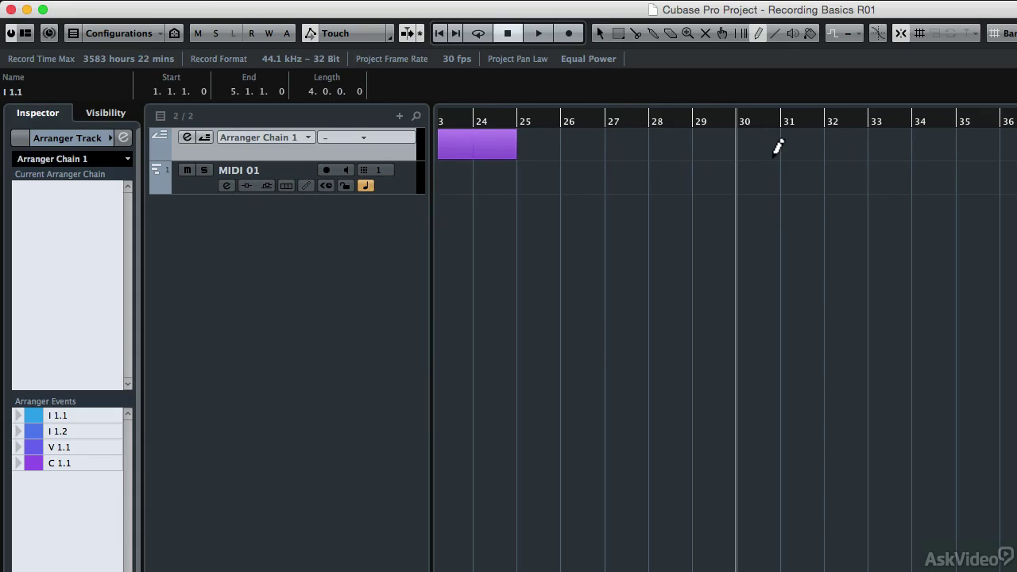
left_click(634, 141)
left_click(675, 140)
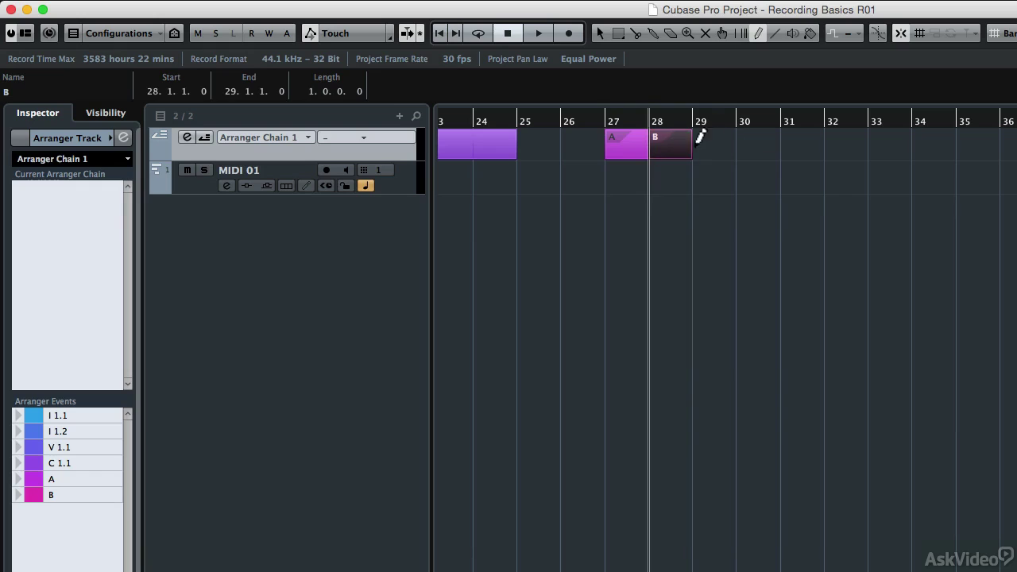
left_click_drag(698, 140, 723, 138)
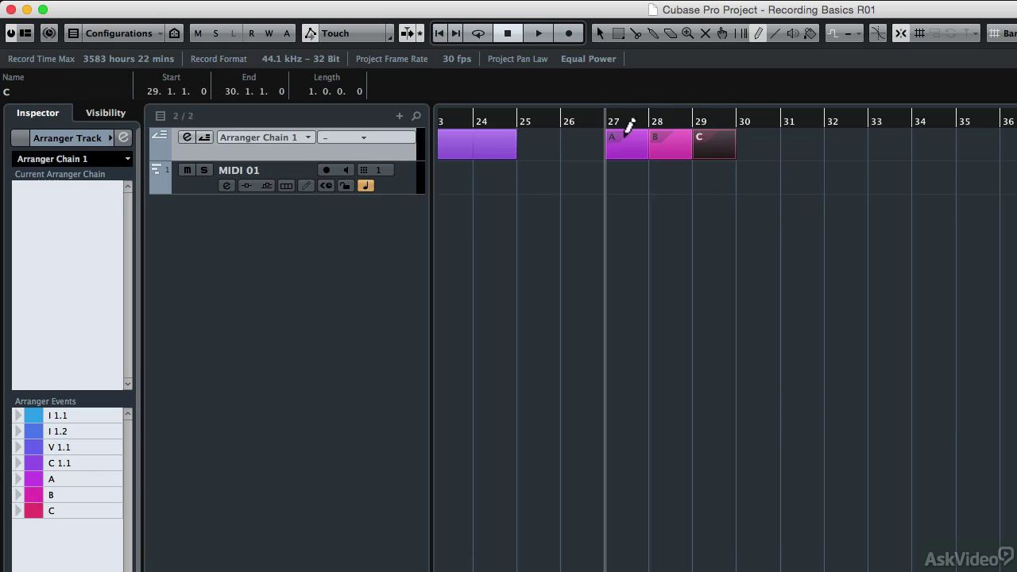
key("1")
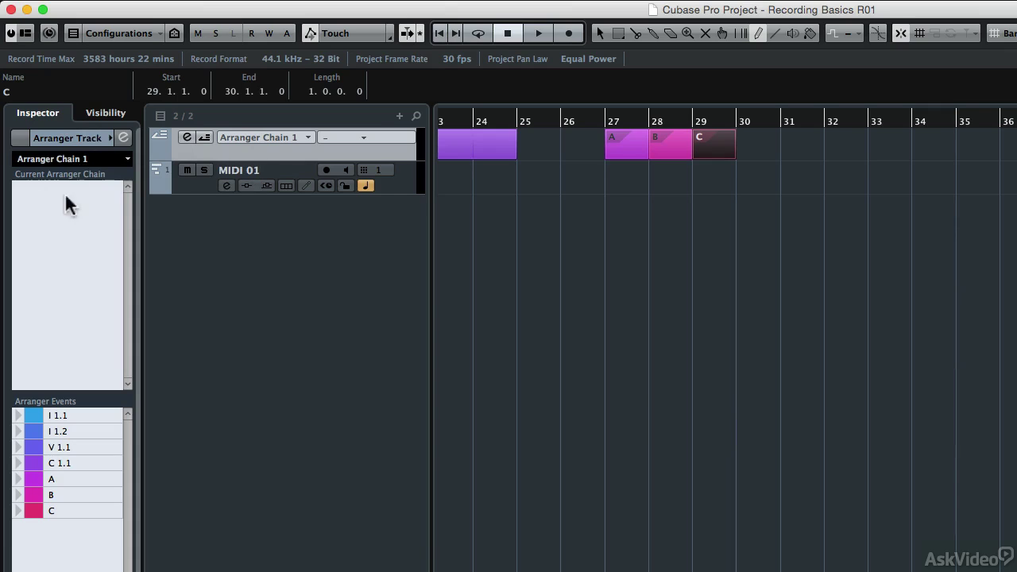
Add event A once, then event B set to repeat 2 times, to Arranger Chain 1.
left_click_drag(33, 478, 42, 342)
left_click_drag(38, 235, 37, 213)
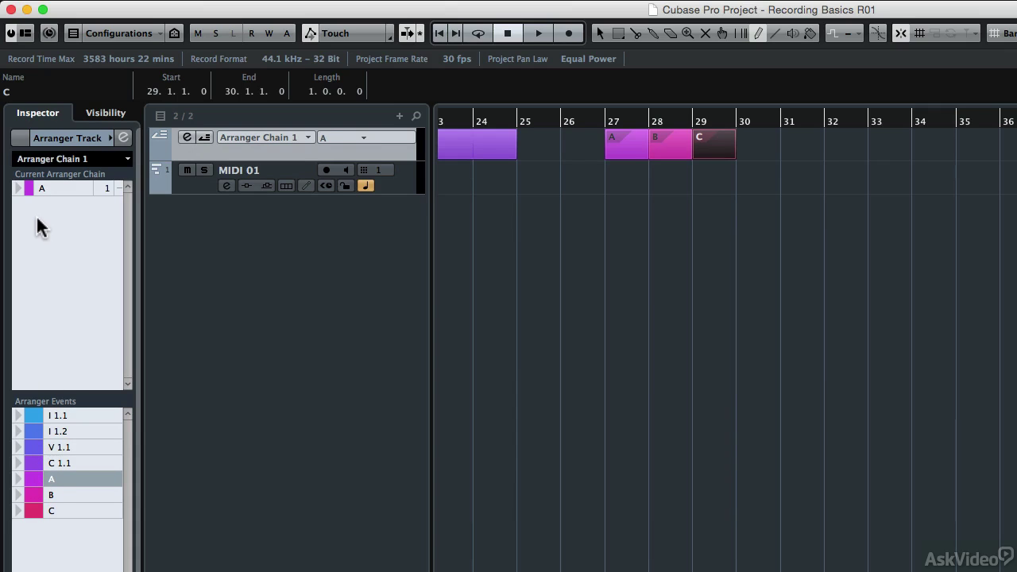
left_click_drag(35, 493, 41, 274)
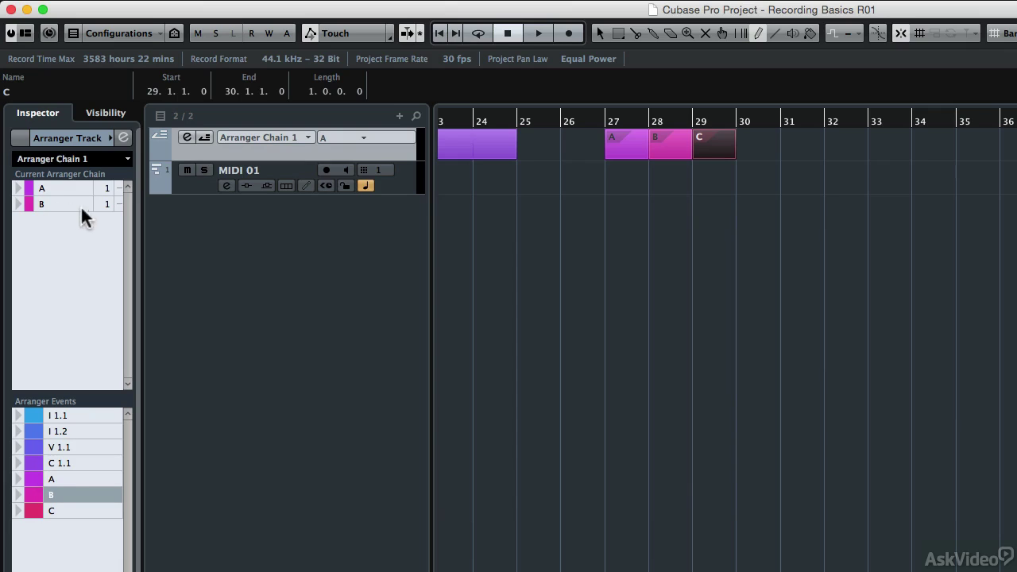
left_click(102, 204)
type("2")
key("Return")
Append event C after B with a repeat count of 2.
left_click_drag(33, 510, 36, 330)
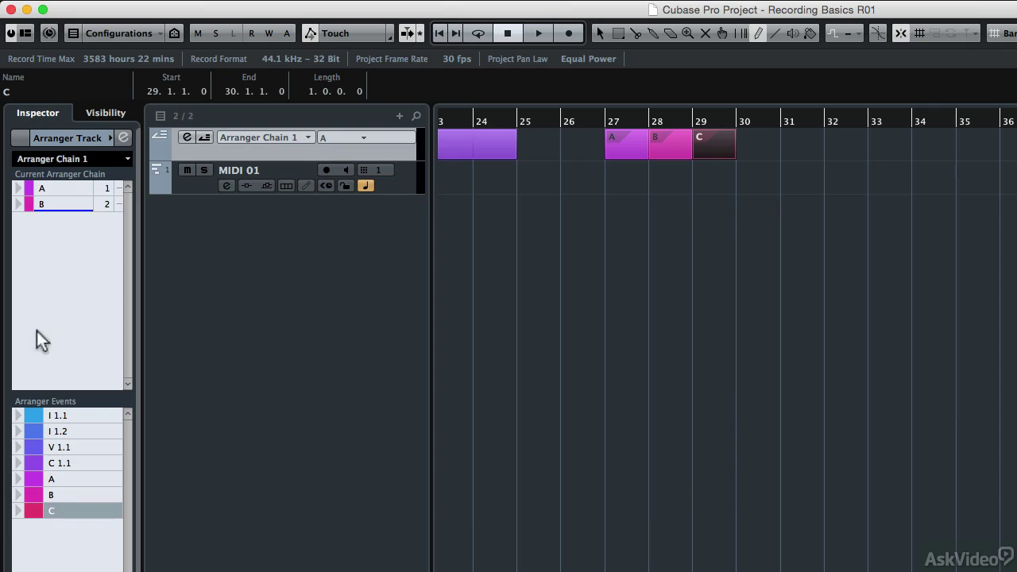
left_click_drag(34, 241, 36, 237)
double_click(103, 219)
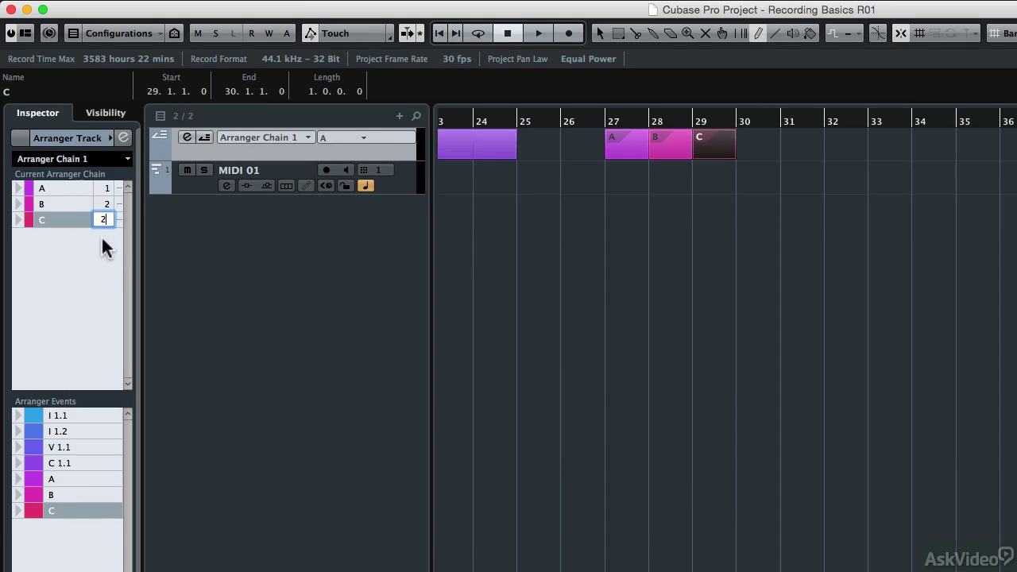
type("2")
key("Return")
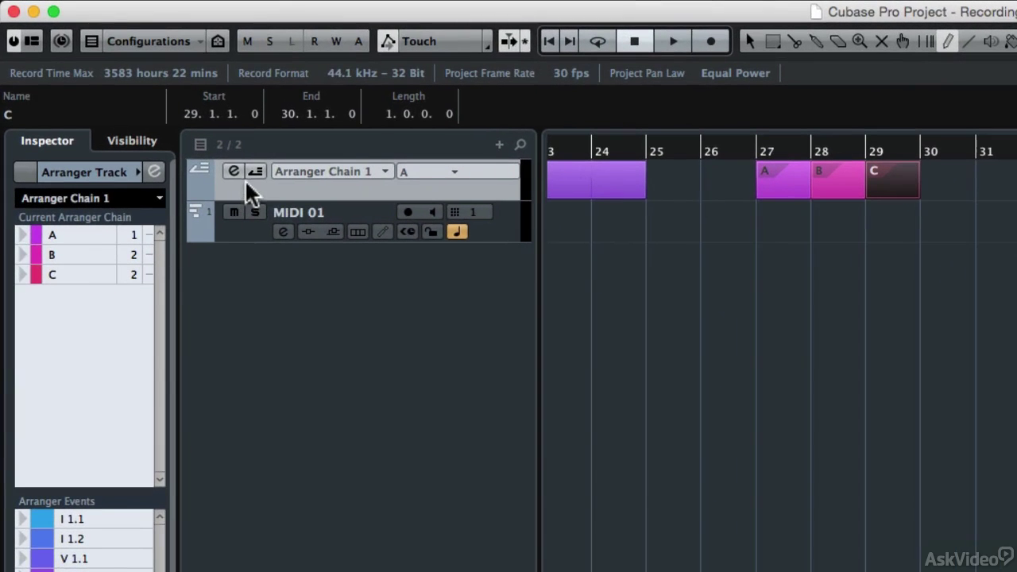
Turn on arranger mode and play Arranger Chain 1 from event A at bar 27.
left_click(254, 172)
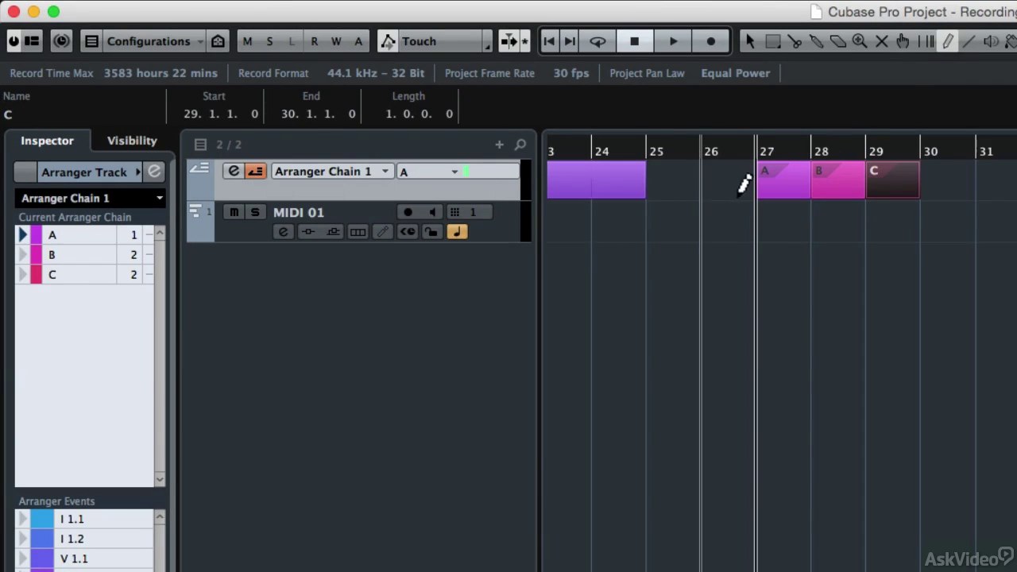
key("space")
Create a new empty Arranger Chain 2 and add event B to it.
left_click(153, 199)
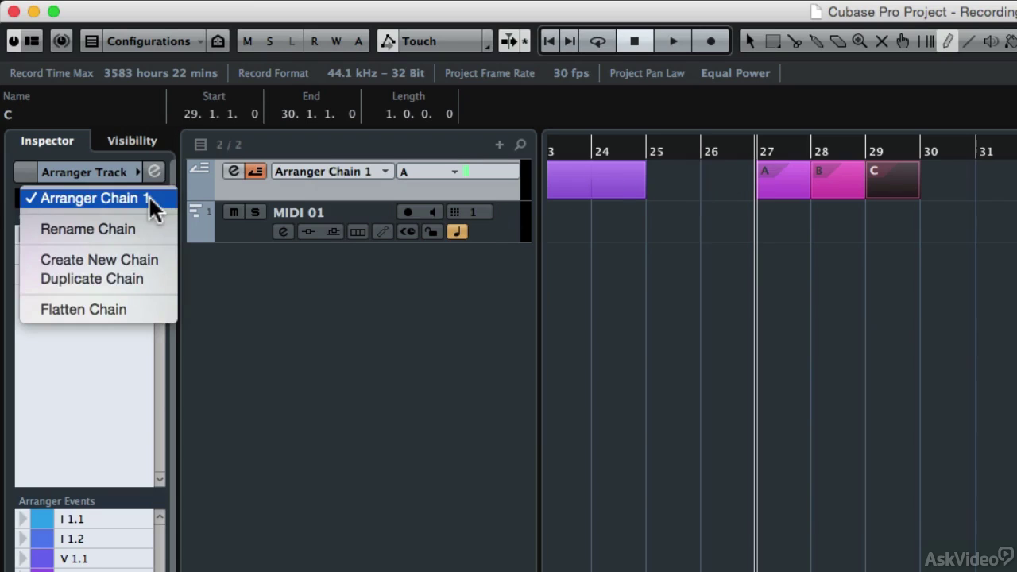
left_click(141, 258)
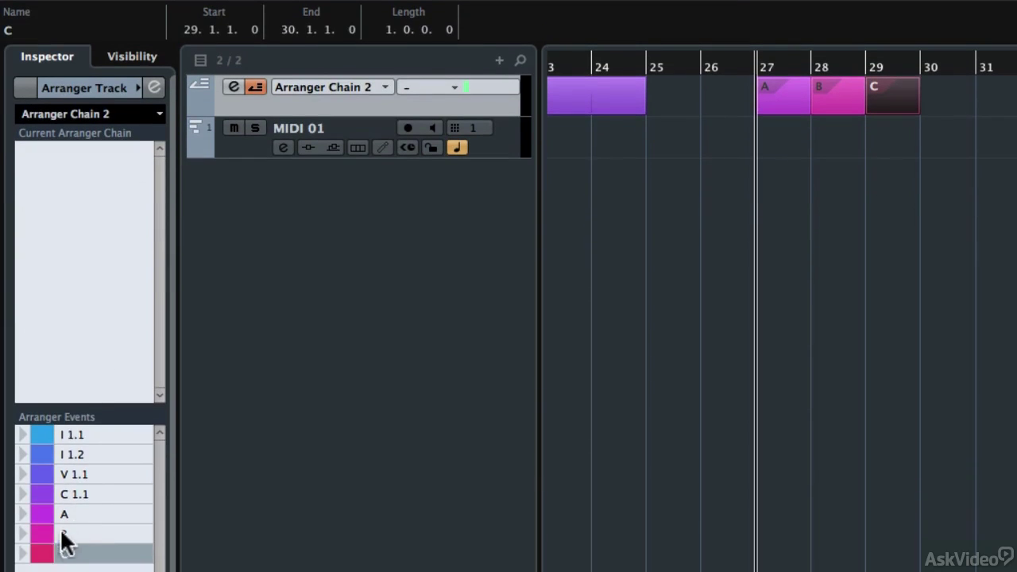
left_click_drag(57, 534, 71, 258)
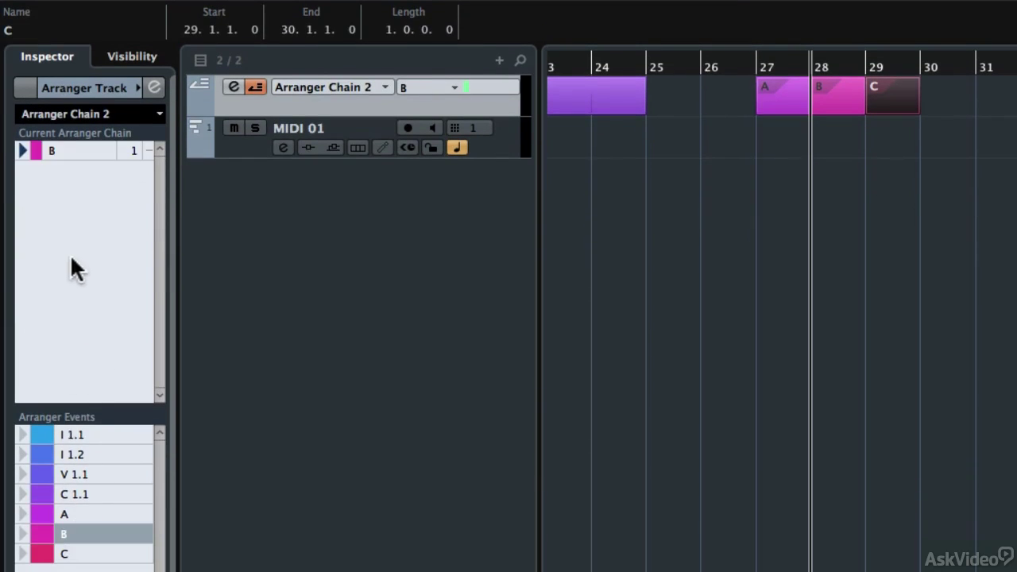
Append events C and A after B, each set to repeat 2 times.
left_click_drag(41, 549, 104, 184)
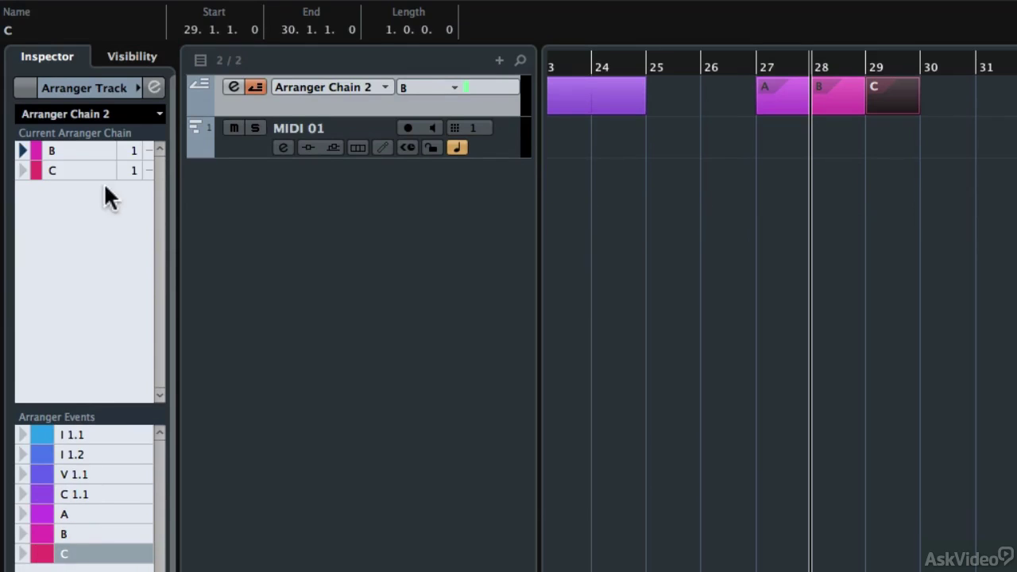
double_click(131, 170)
type("2")
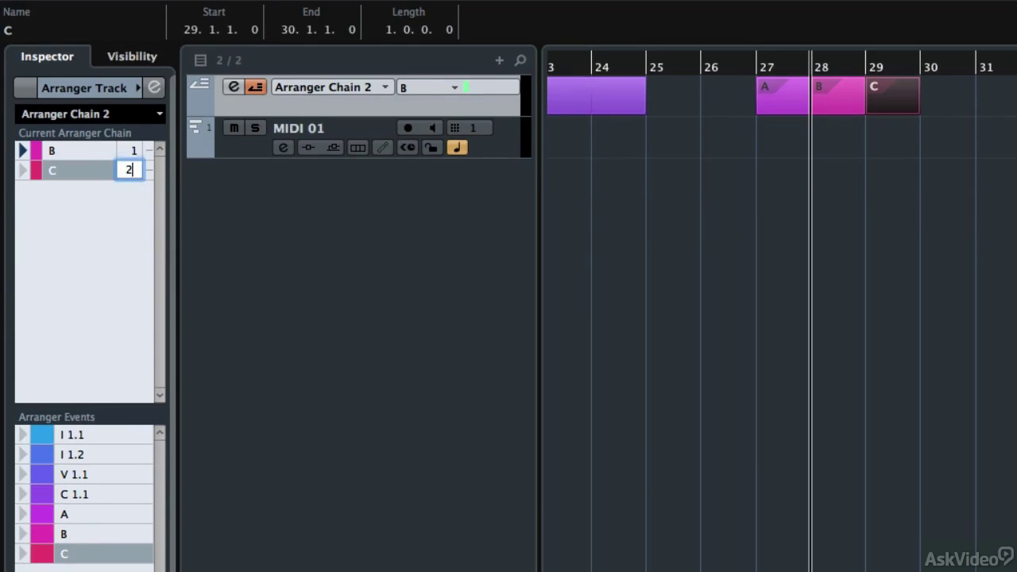
key("Return")
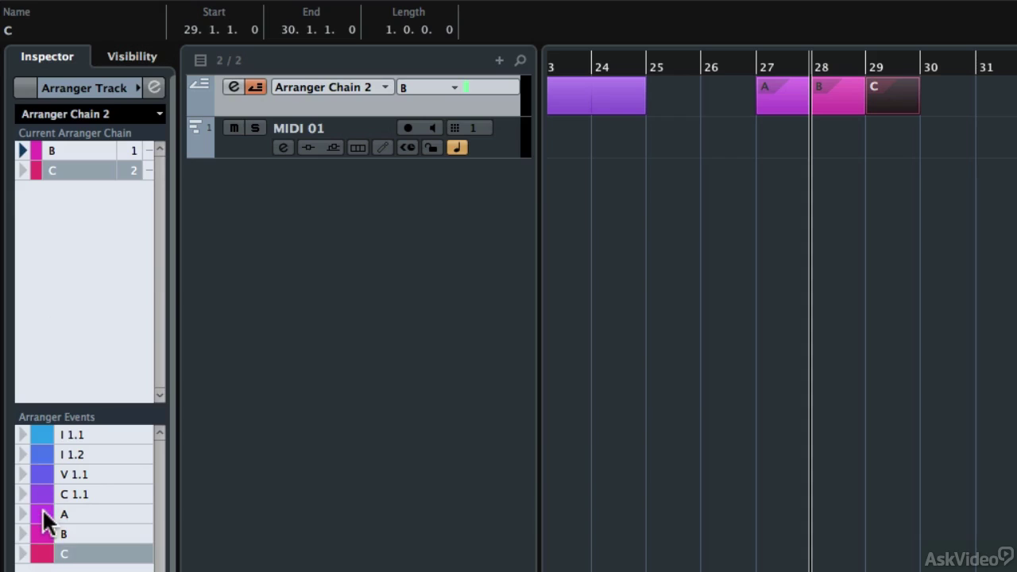
left_click_drag(43, 516, 105, 221)
double_click(130, 191)
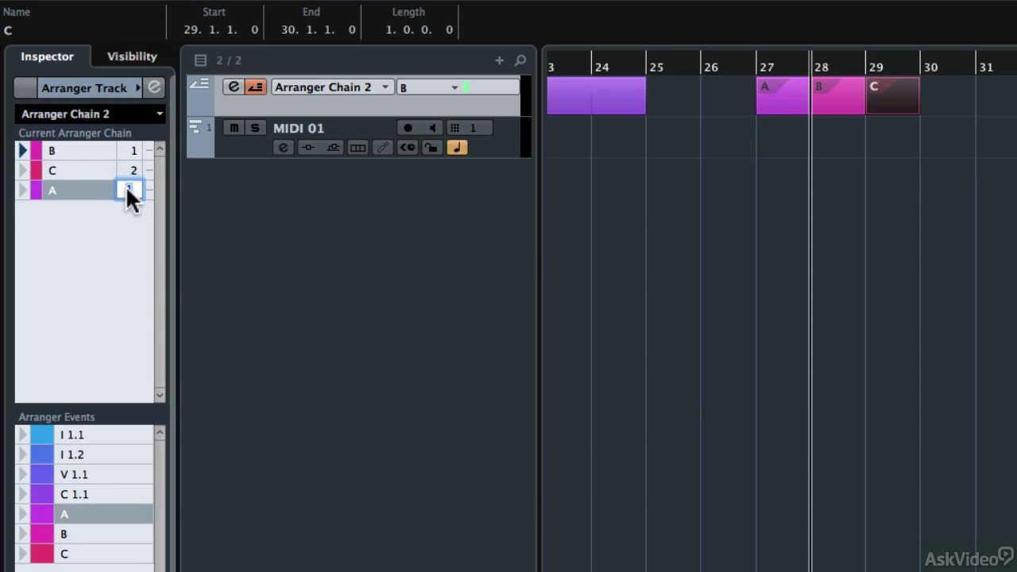
key("Return")
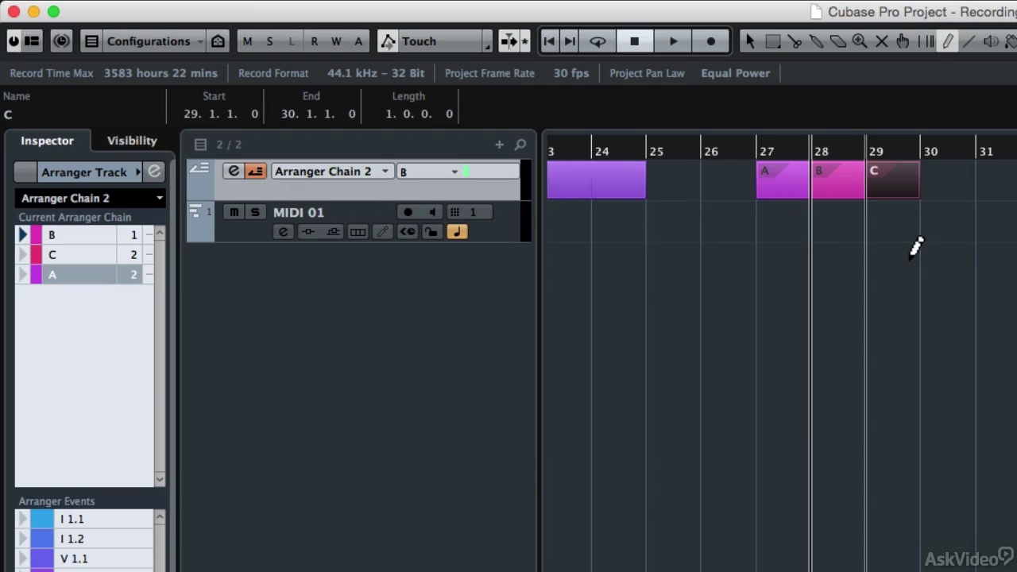
Play back Arranger Chain 2, starting from event B at bar 28.
key("space")
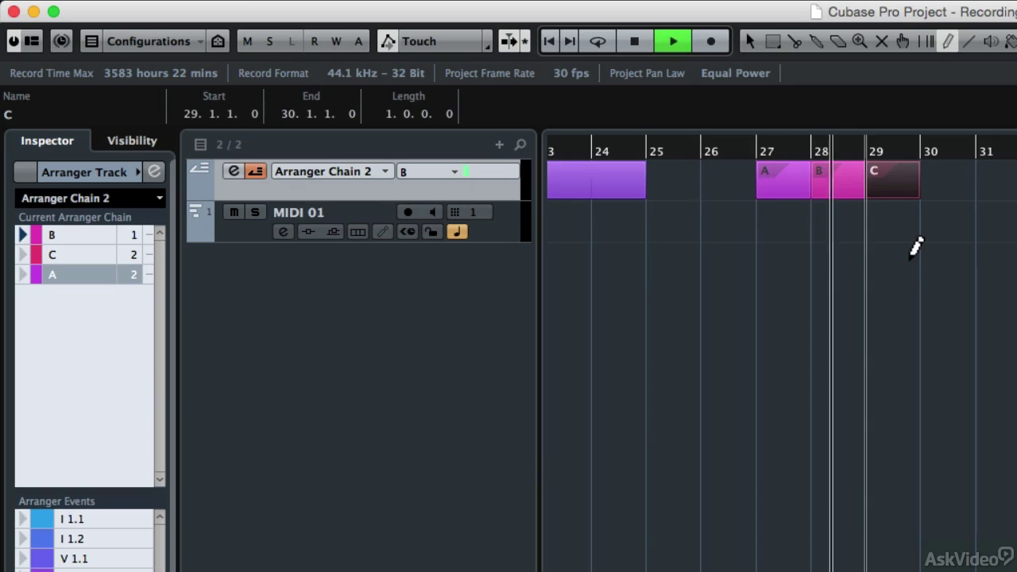